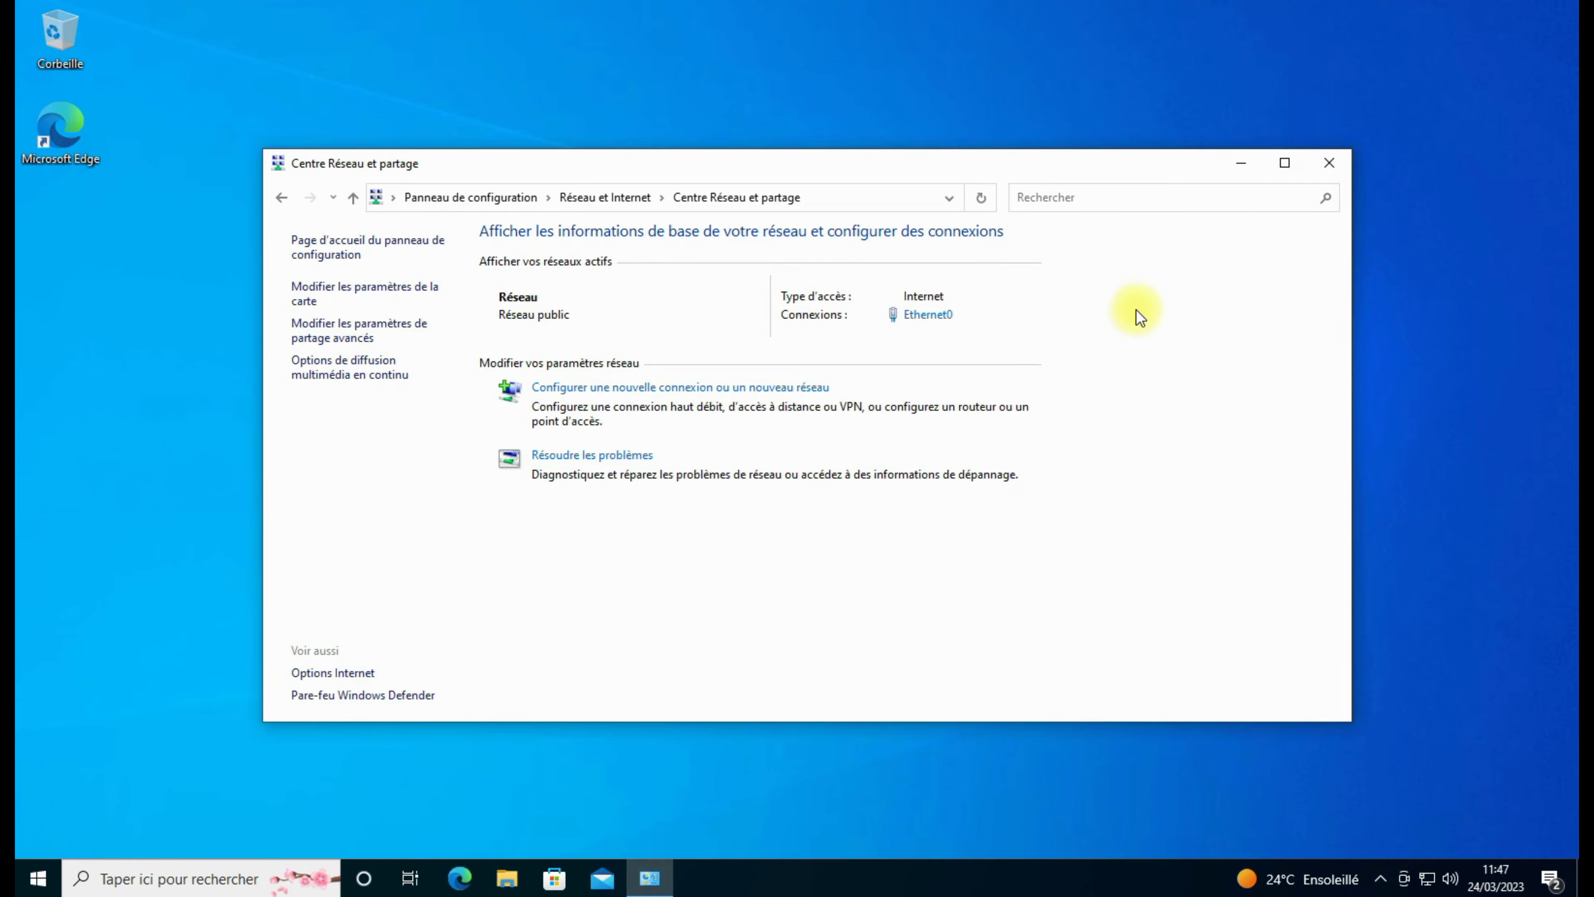
Step: Open the Internet Protocol version 4 (TCP/IPv4) properties of the Ethernet0 connection
left_click(923, 324)
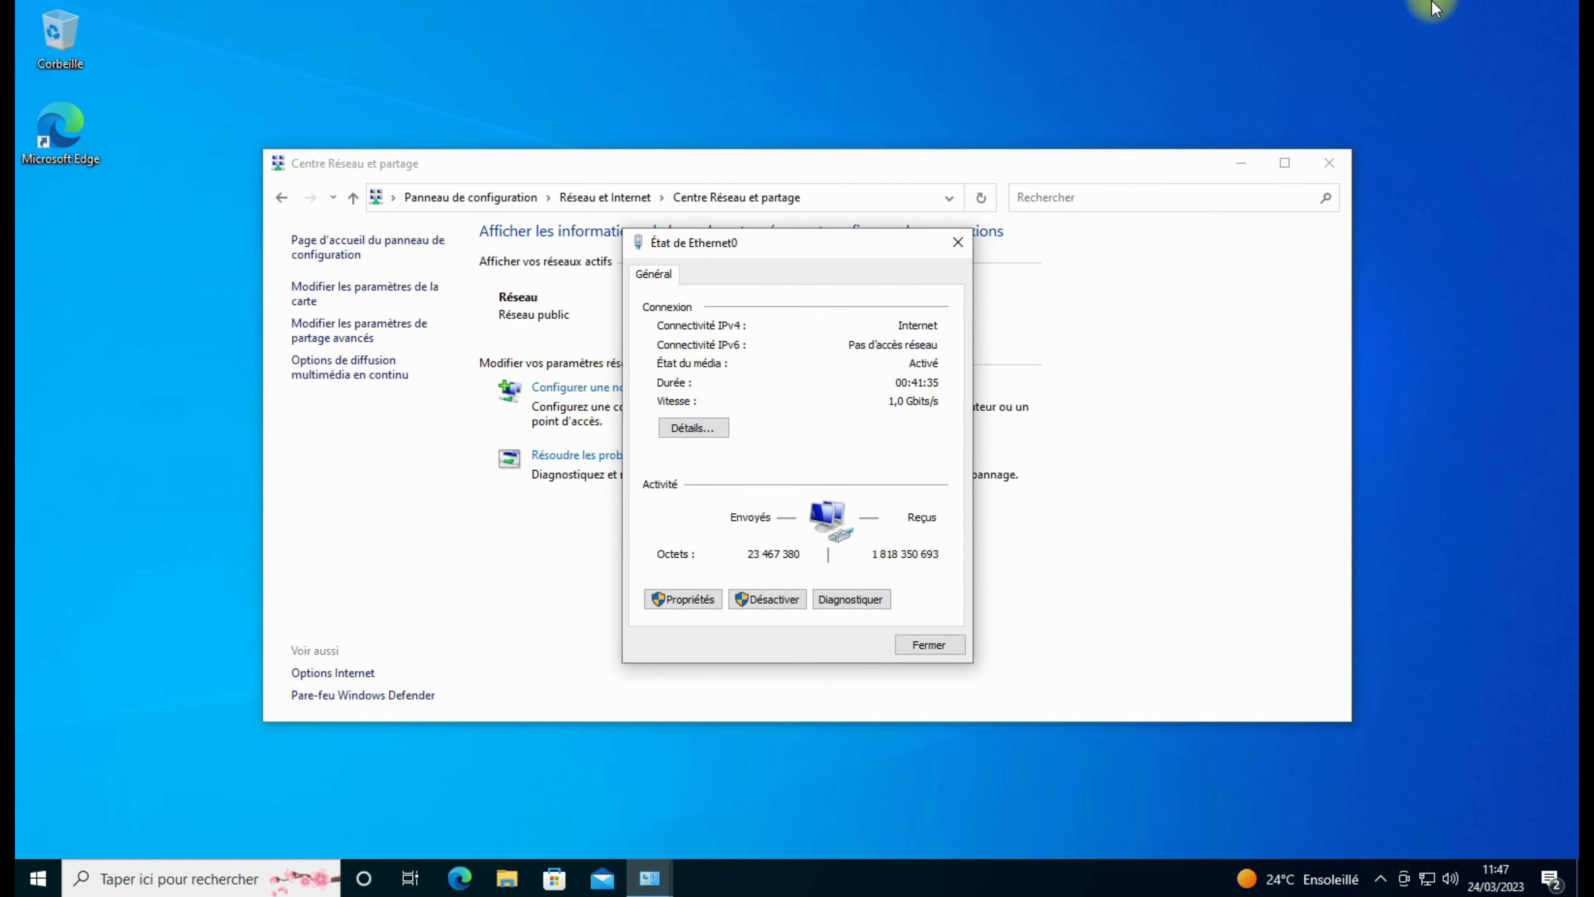
left_click(688, 599)
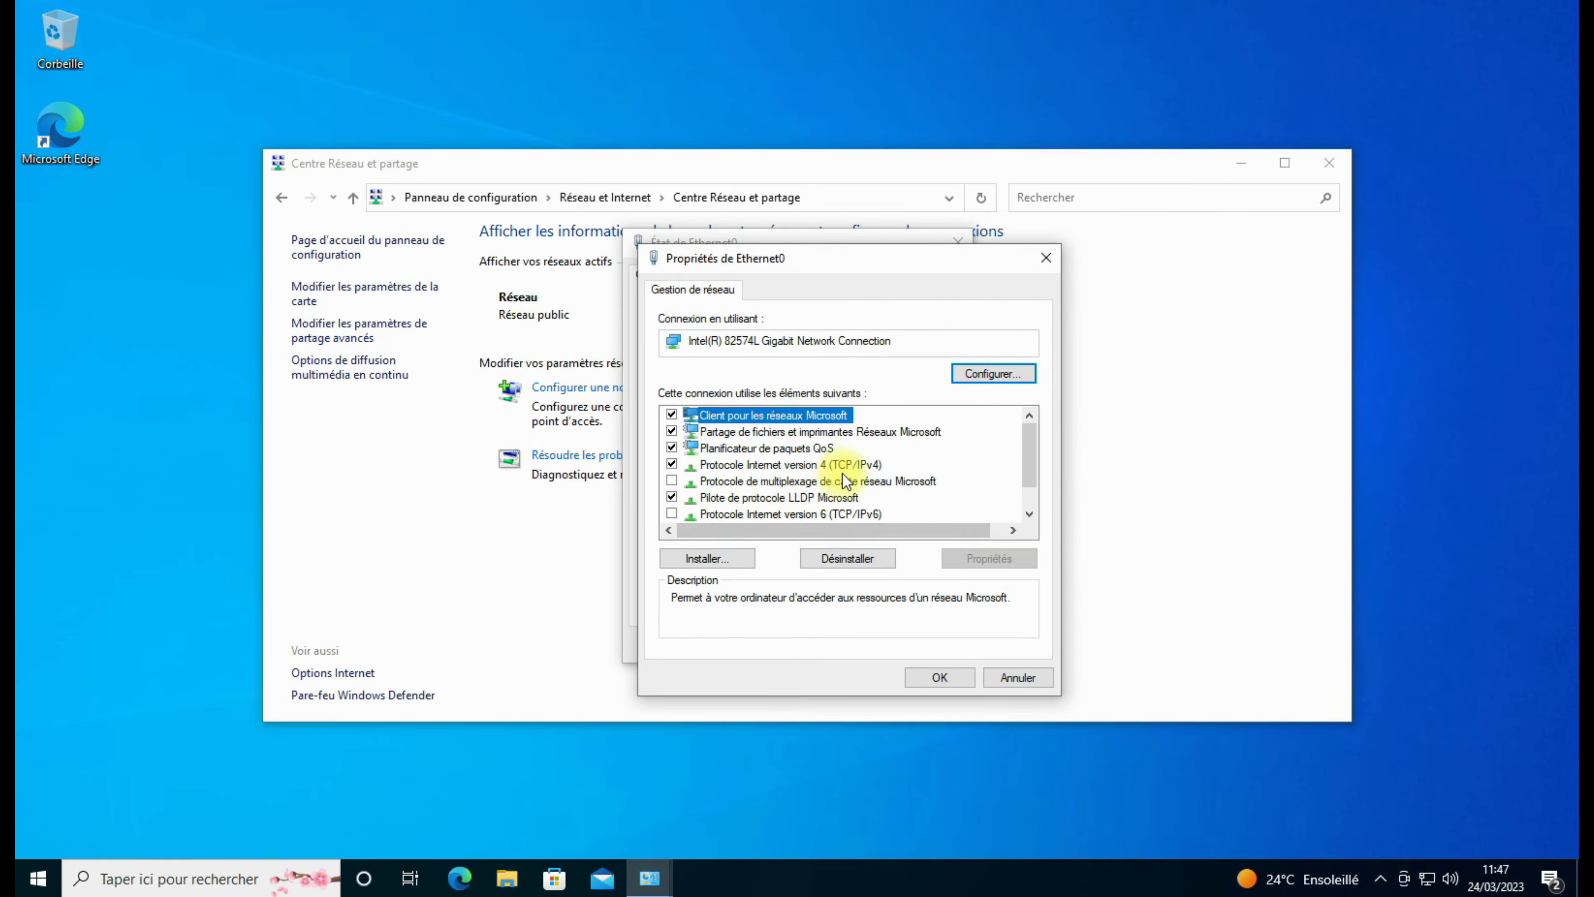
left_click(859, 472)
left_click(976, 558)
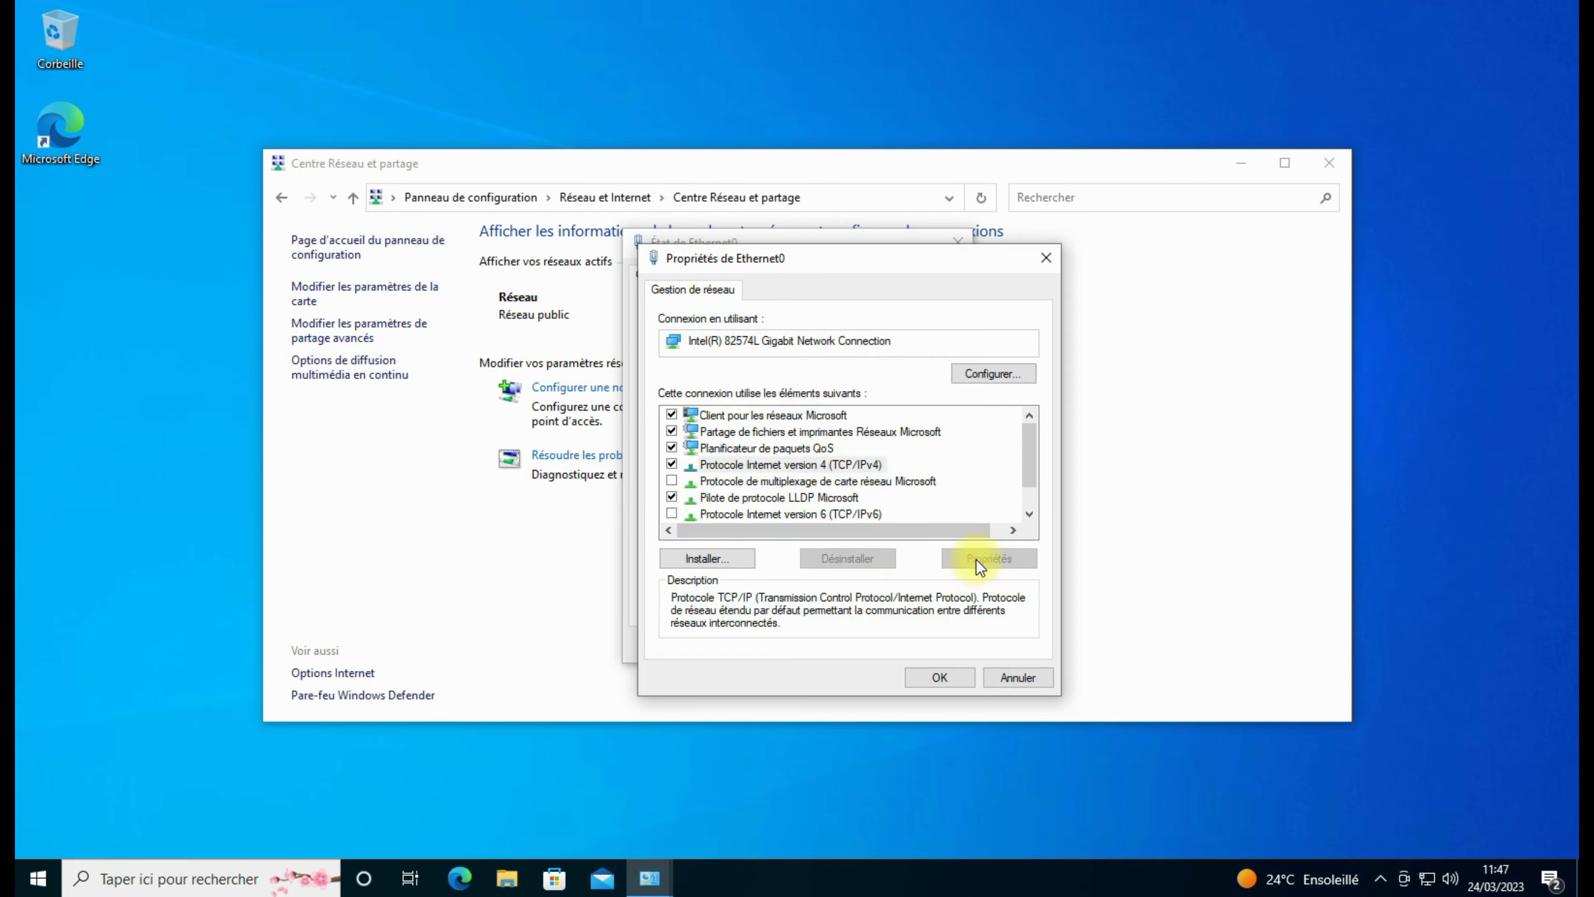
Step: Set the preferred DNS server manually to 192.168.81.233, apply it and close the Ethernet0 dialogs
left_click(819, 604)
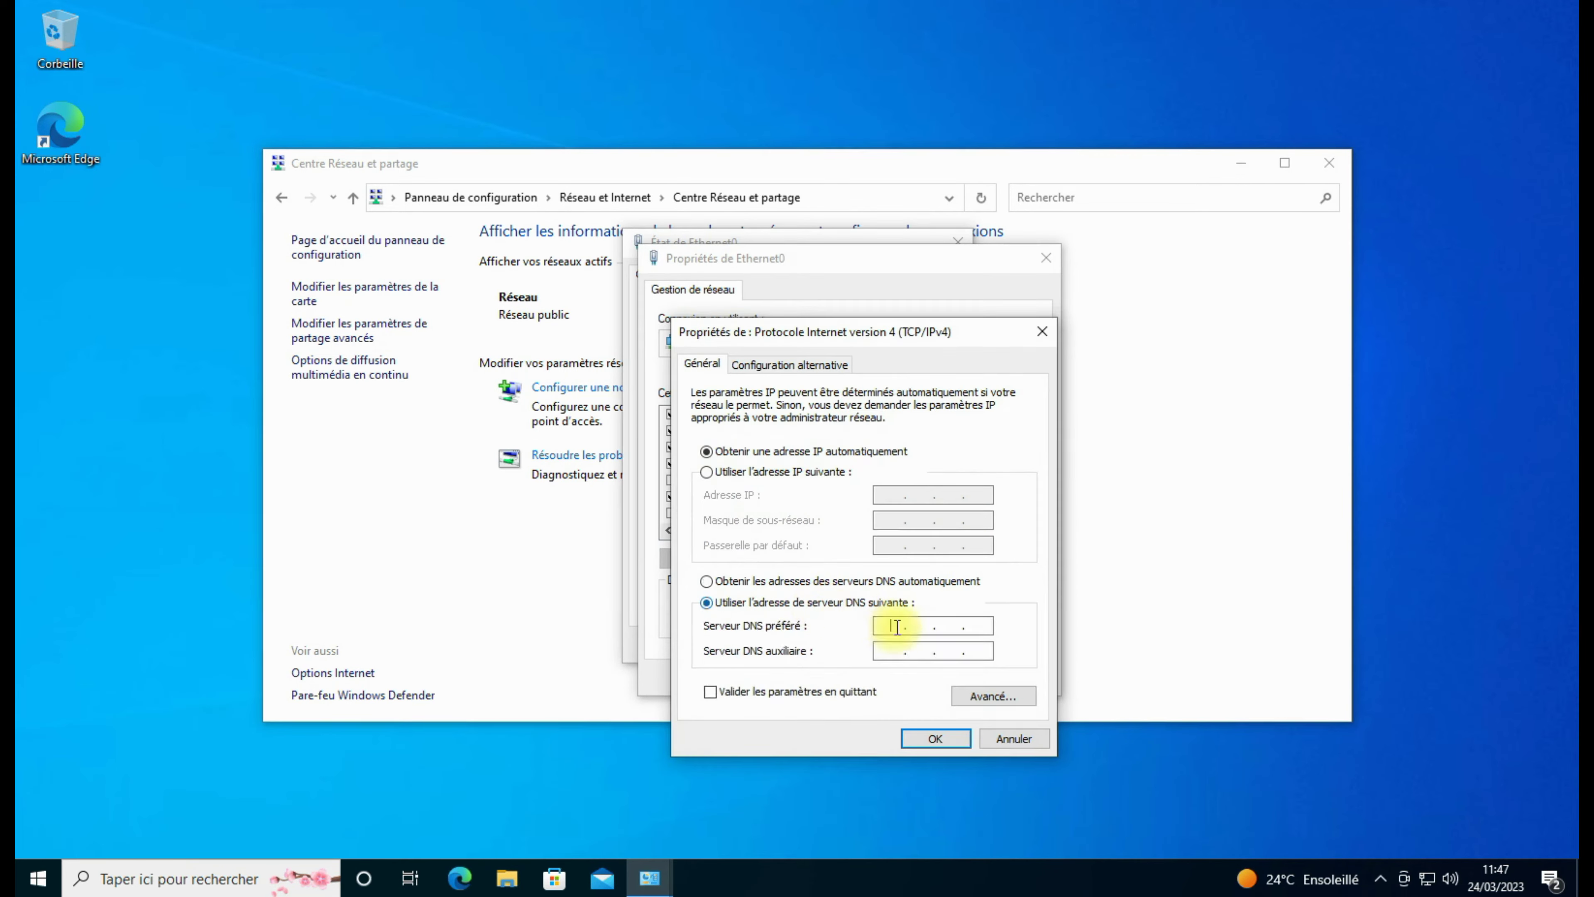
left_click(894, 626)
type("192 . 168 . 81 . ")
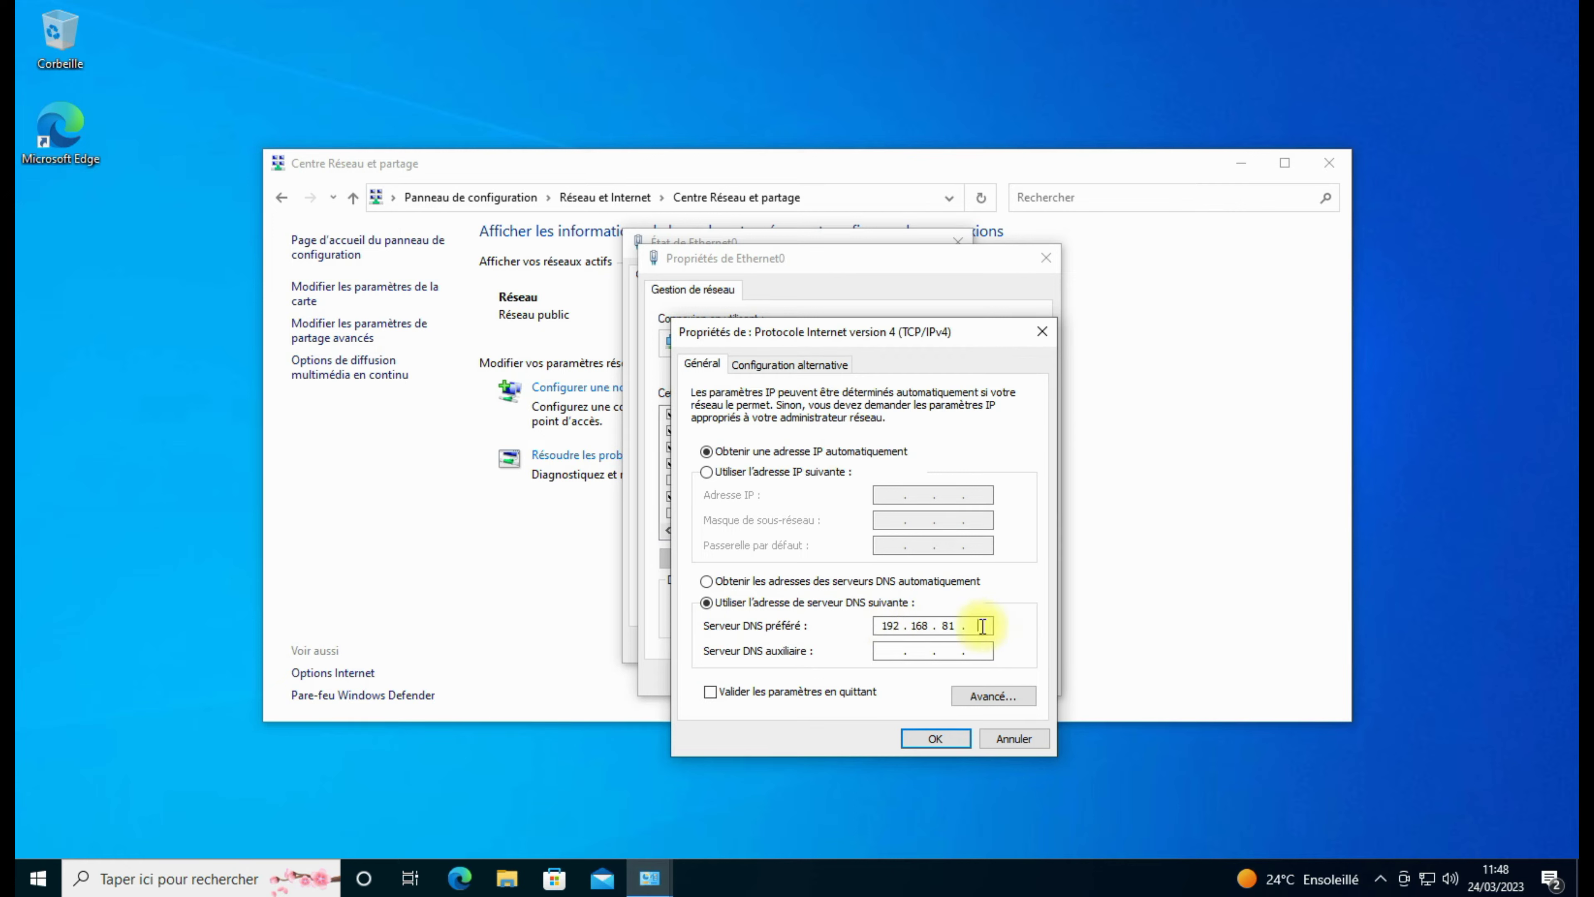
type("233")
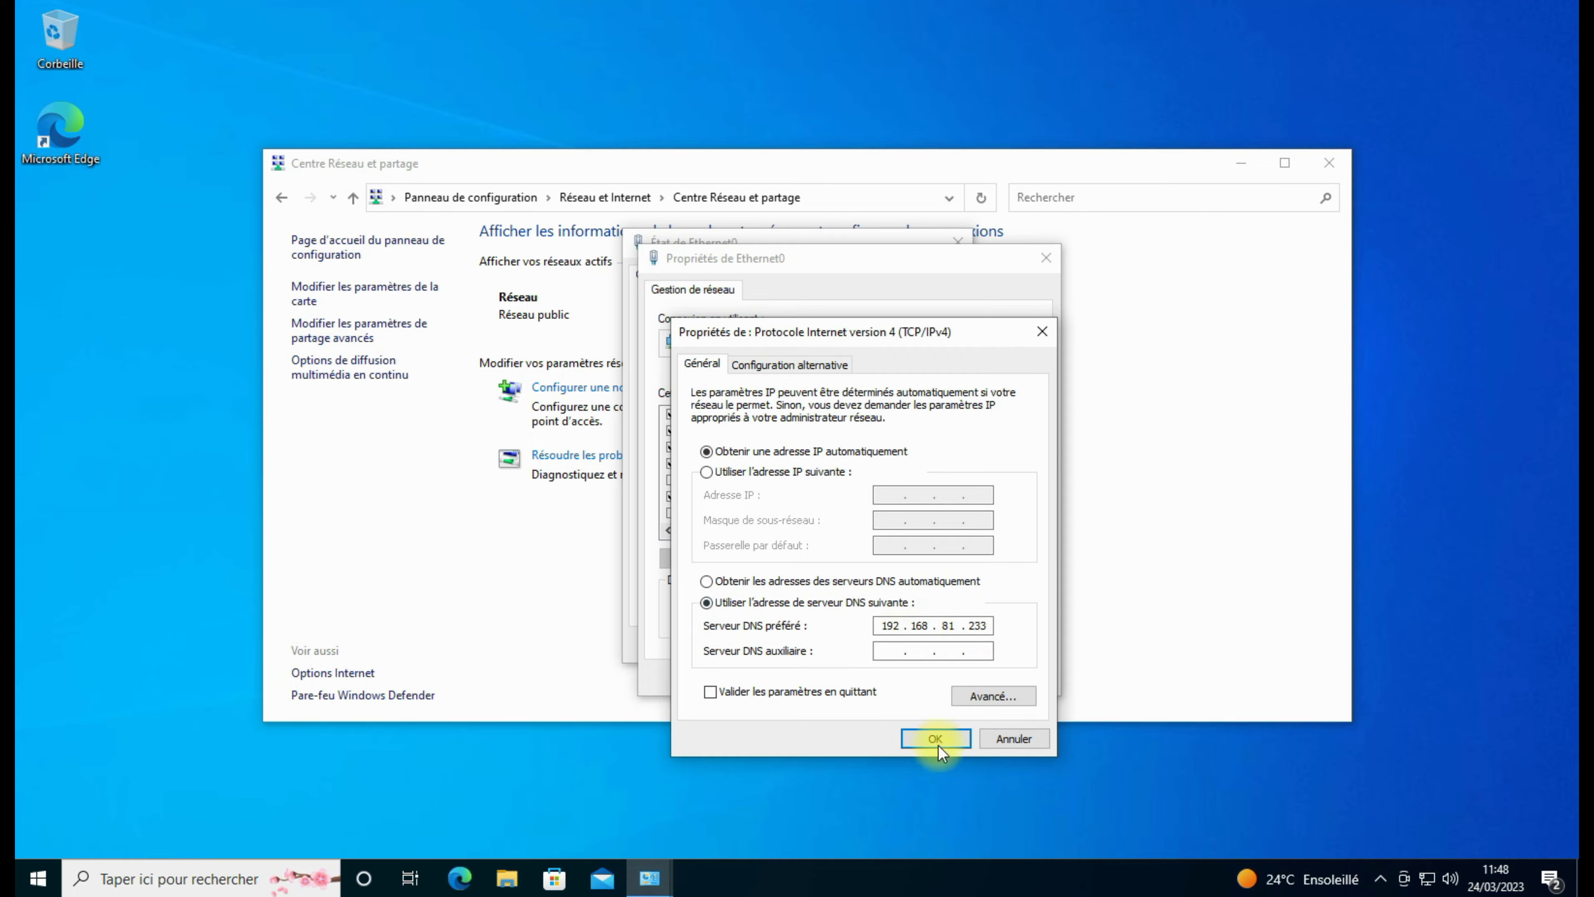
left_click(934, 740)
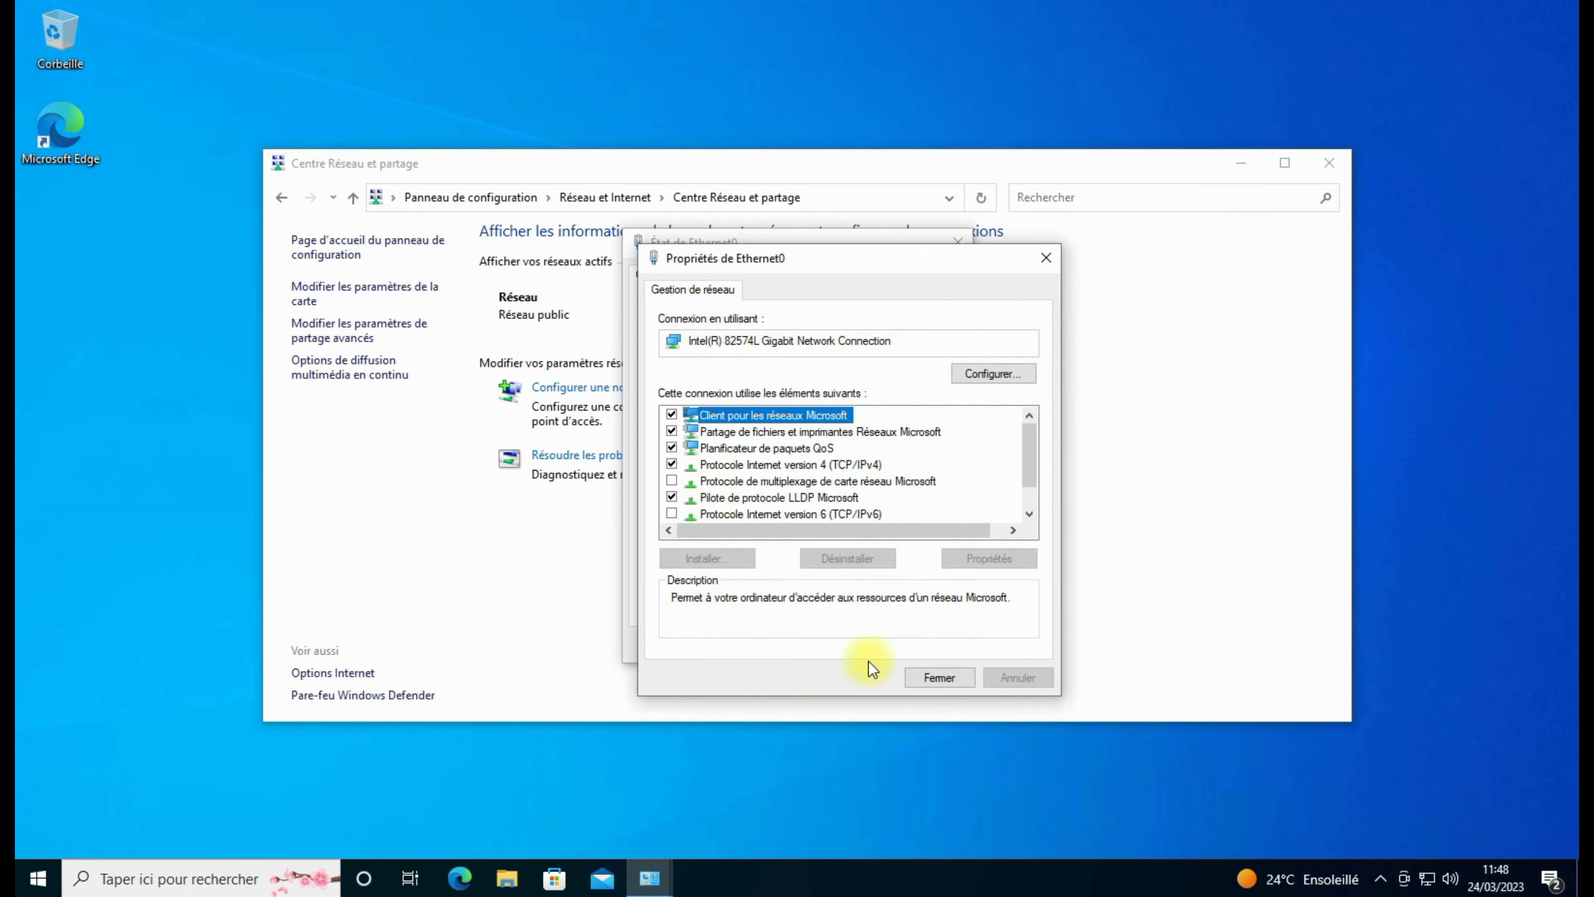
left_click(953, 681)
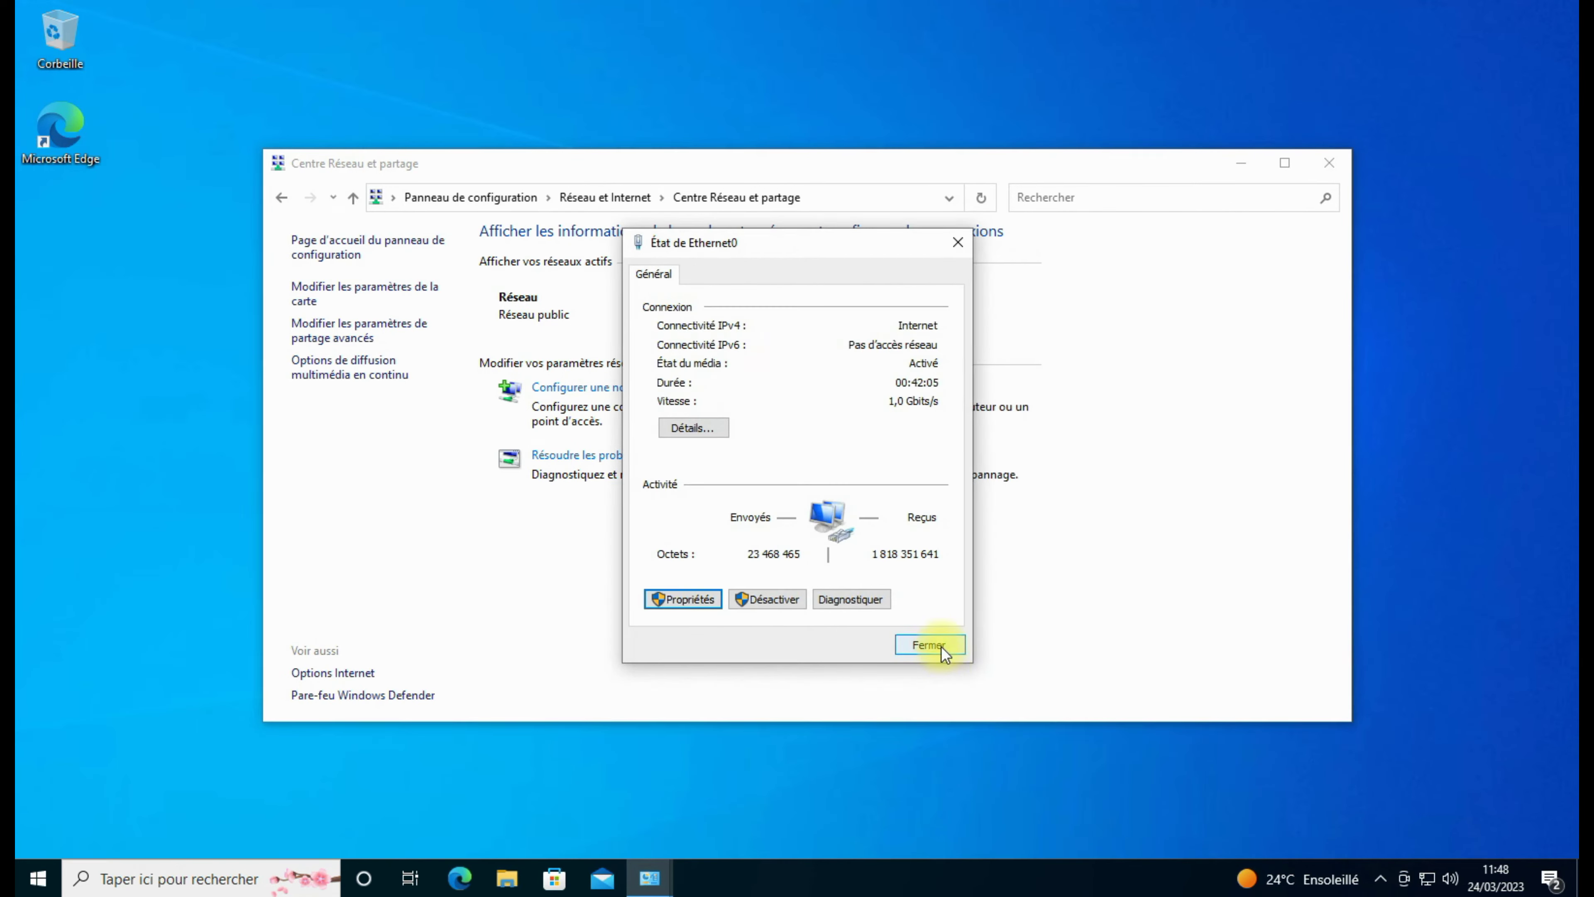
left_click(926, 643)
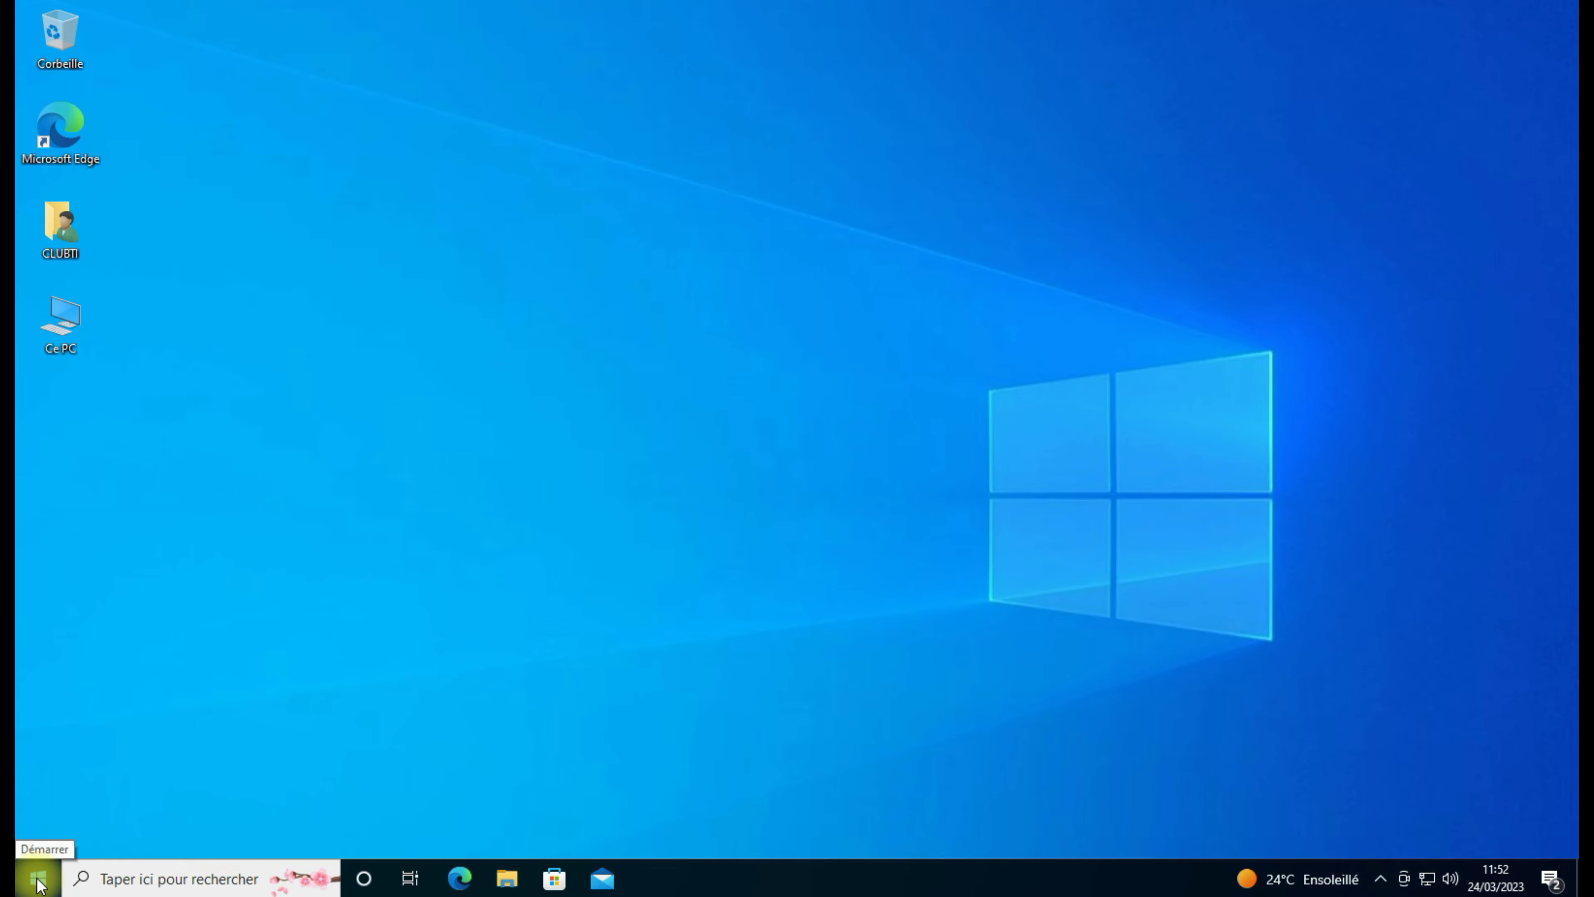
Step: Open the computer name and domain change dialog through the advanced system settings
right_click(39, 884)
left_click(106, 437)
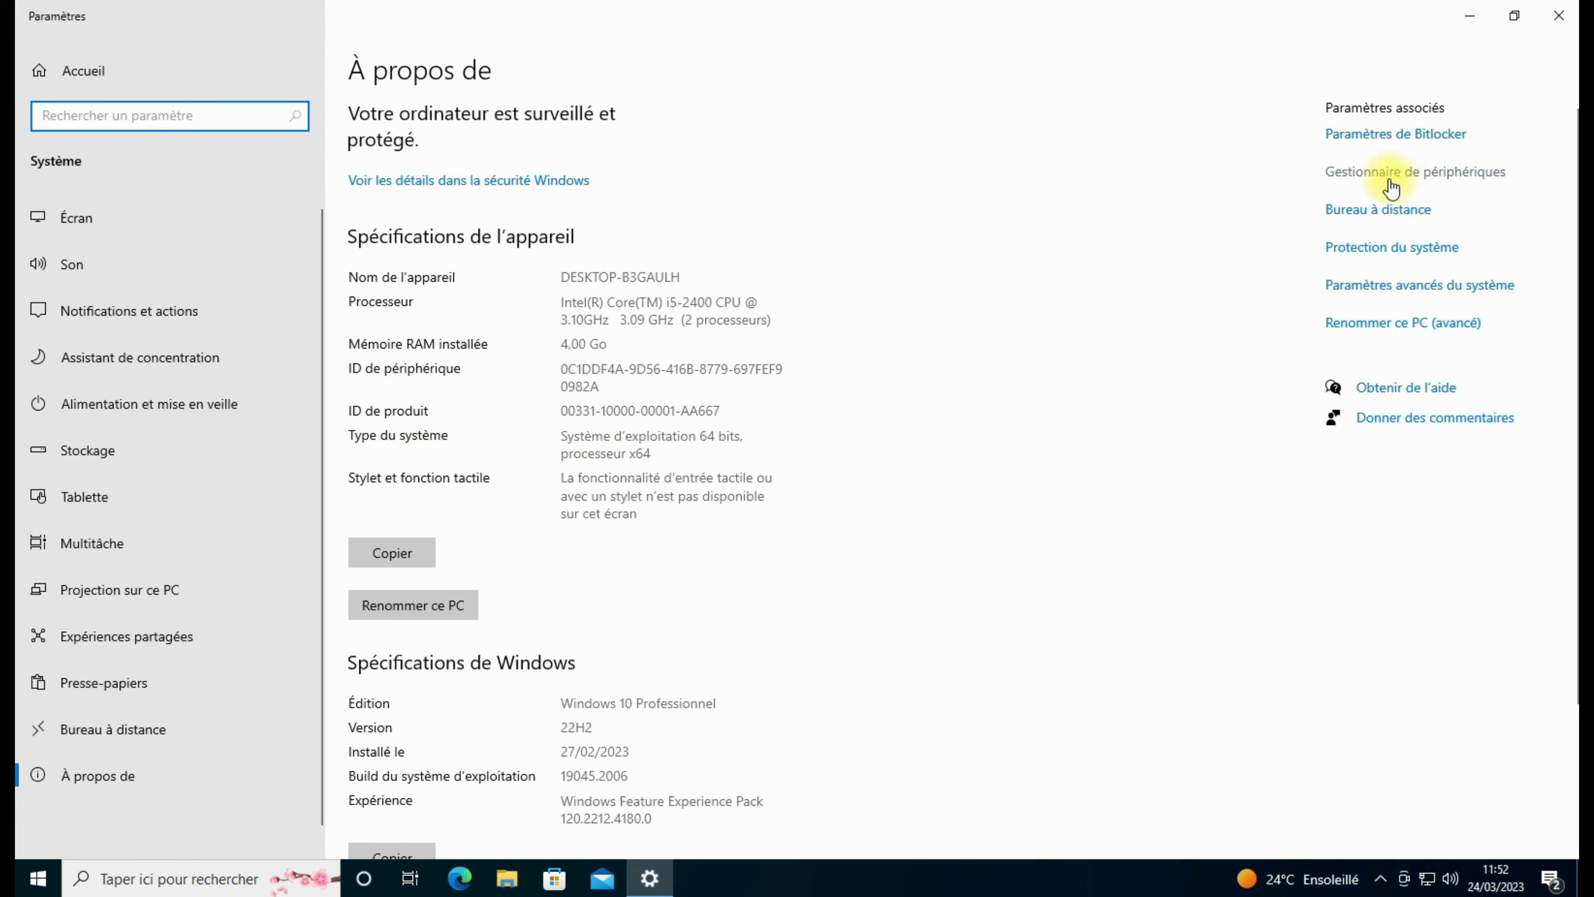
left_click(1370, 288)
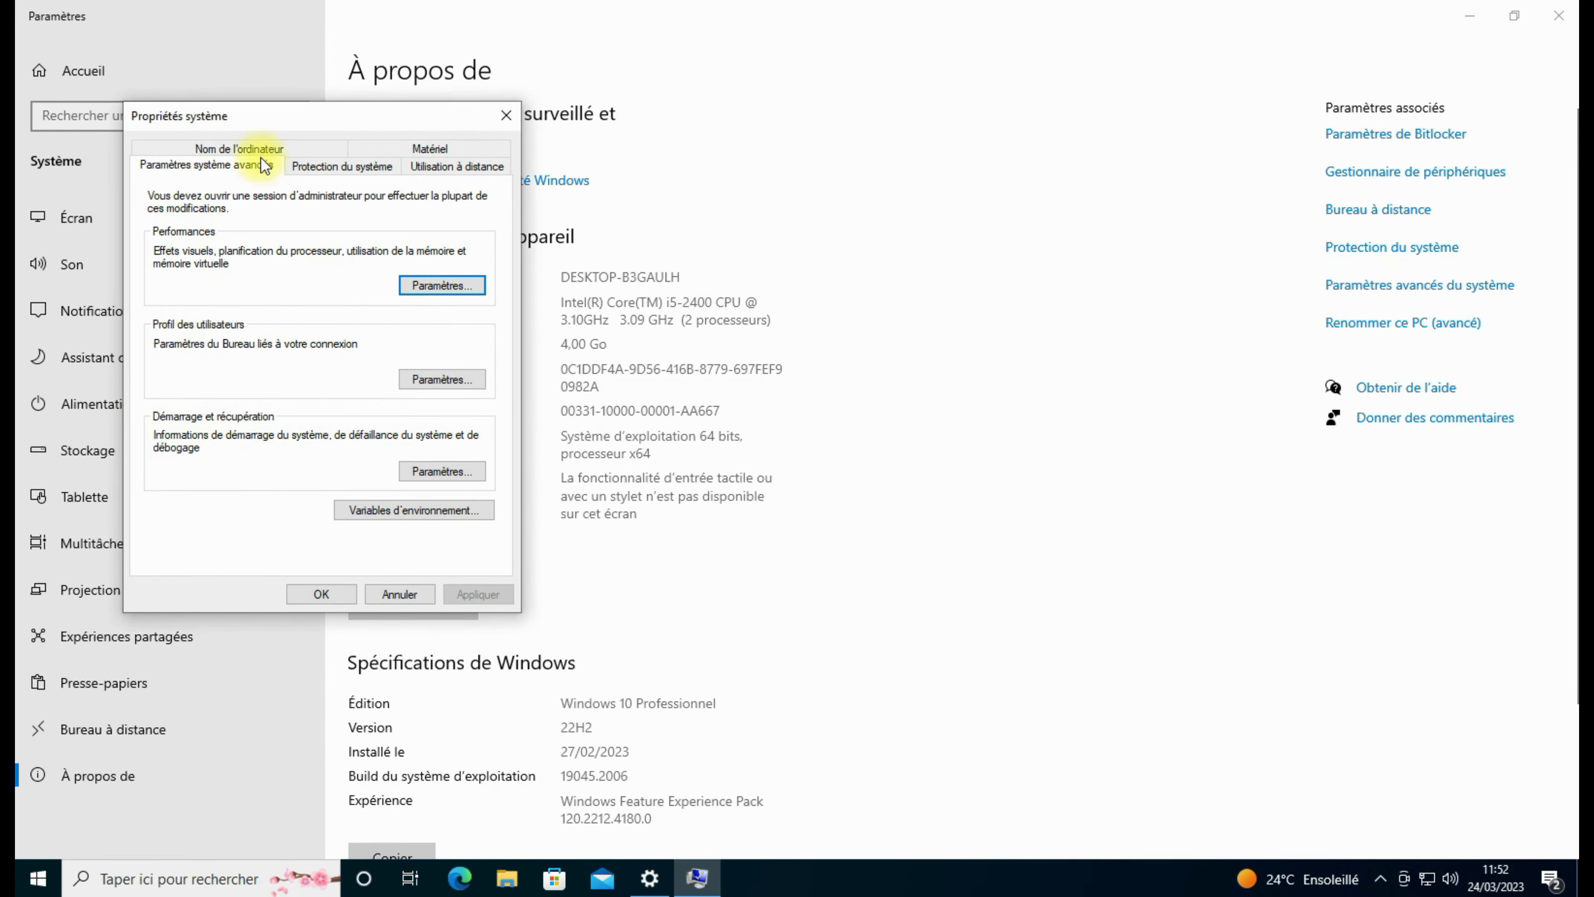
left_click(261, 152)
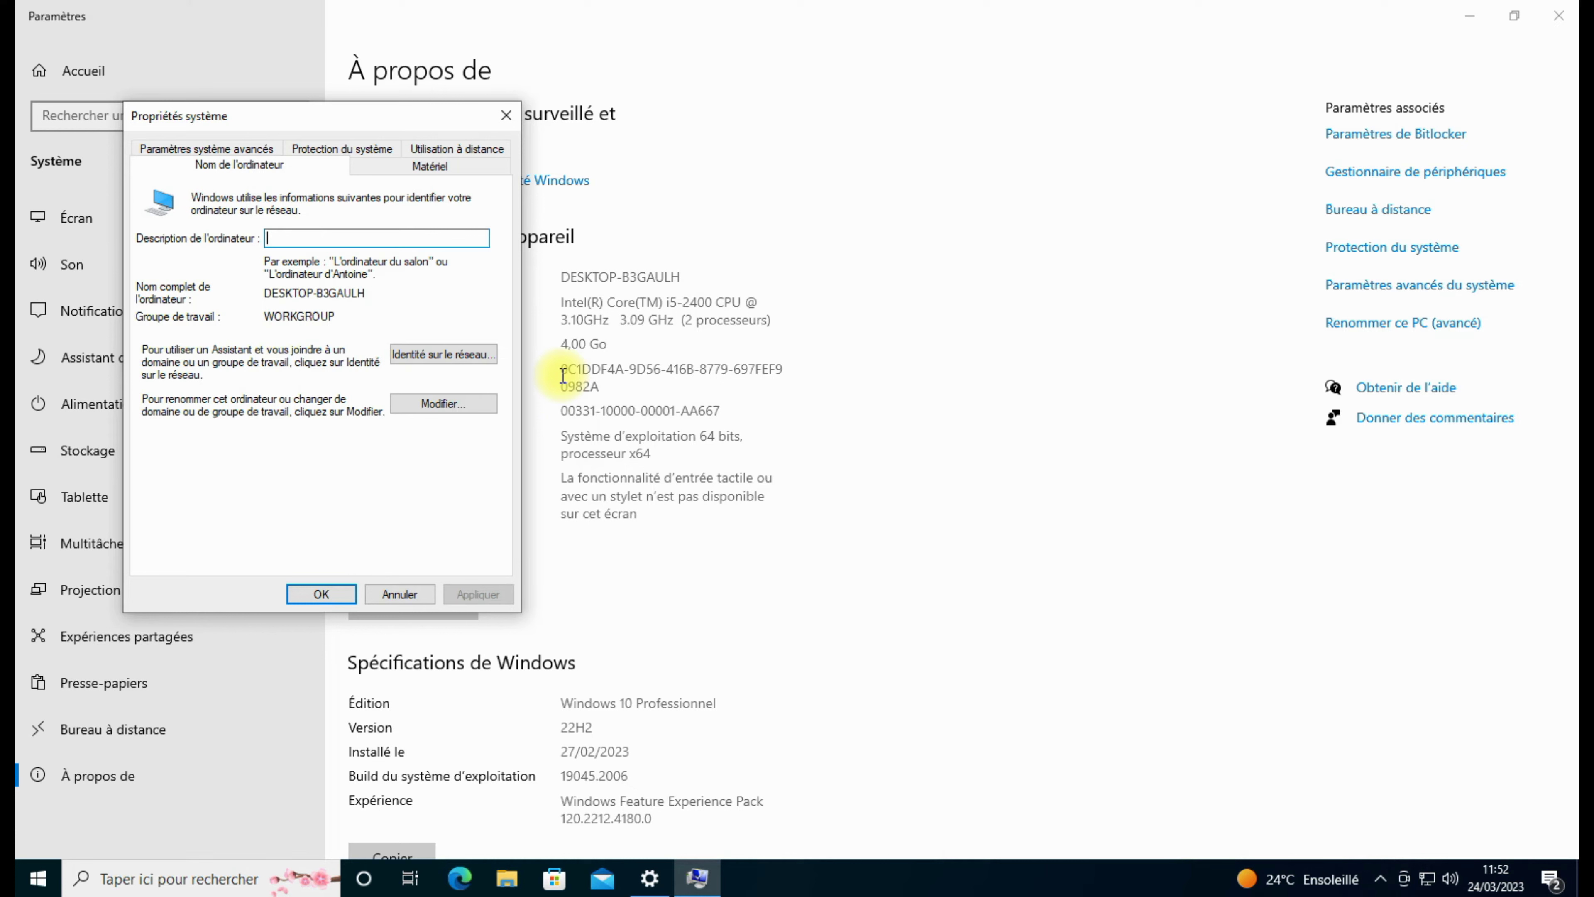
left_click(427, 404)
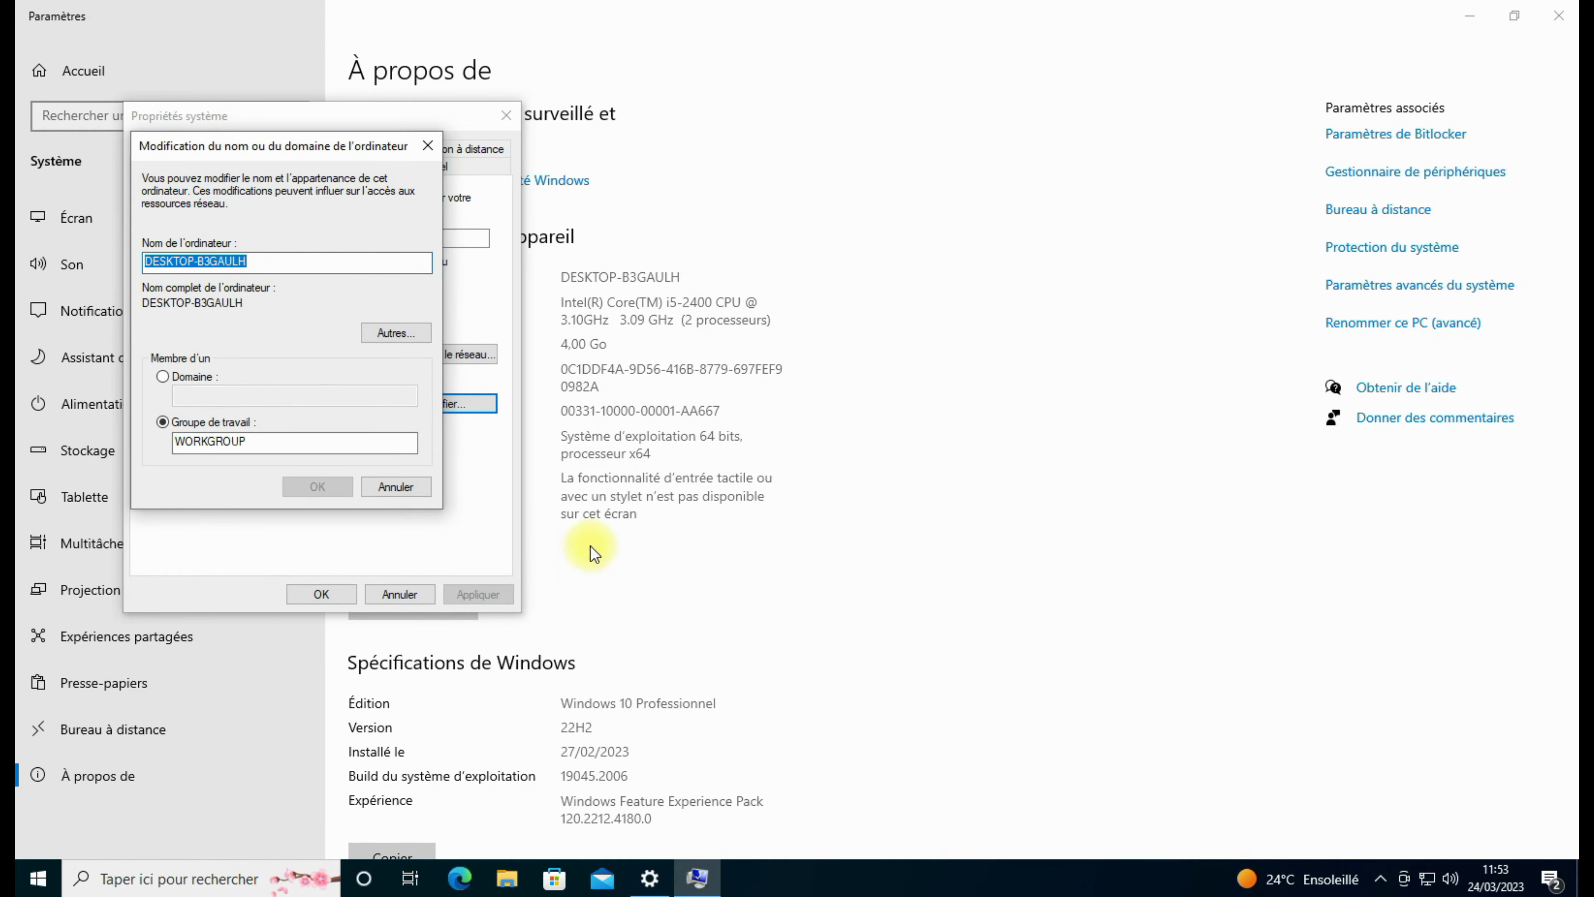
Step: Rename the computer RX-0 and submit its membership in the srv.clubti domain
type("RX")
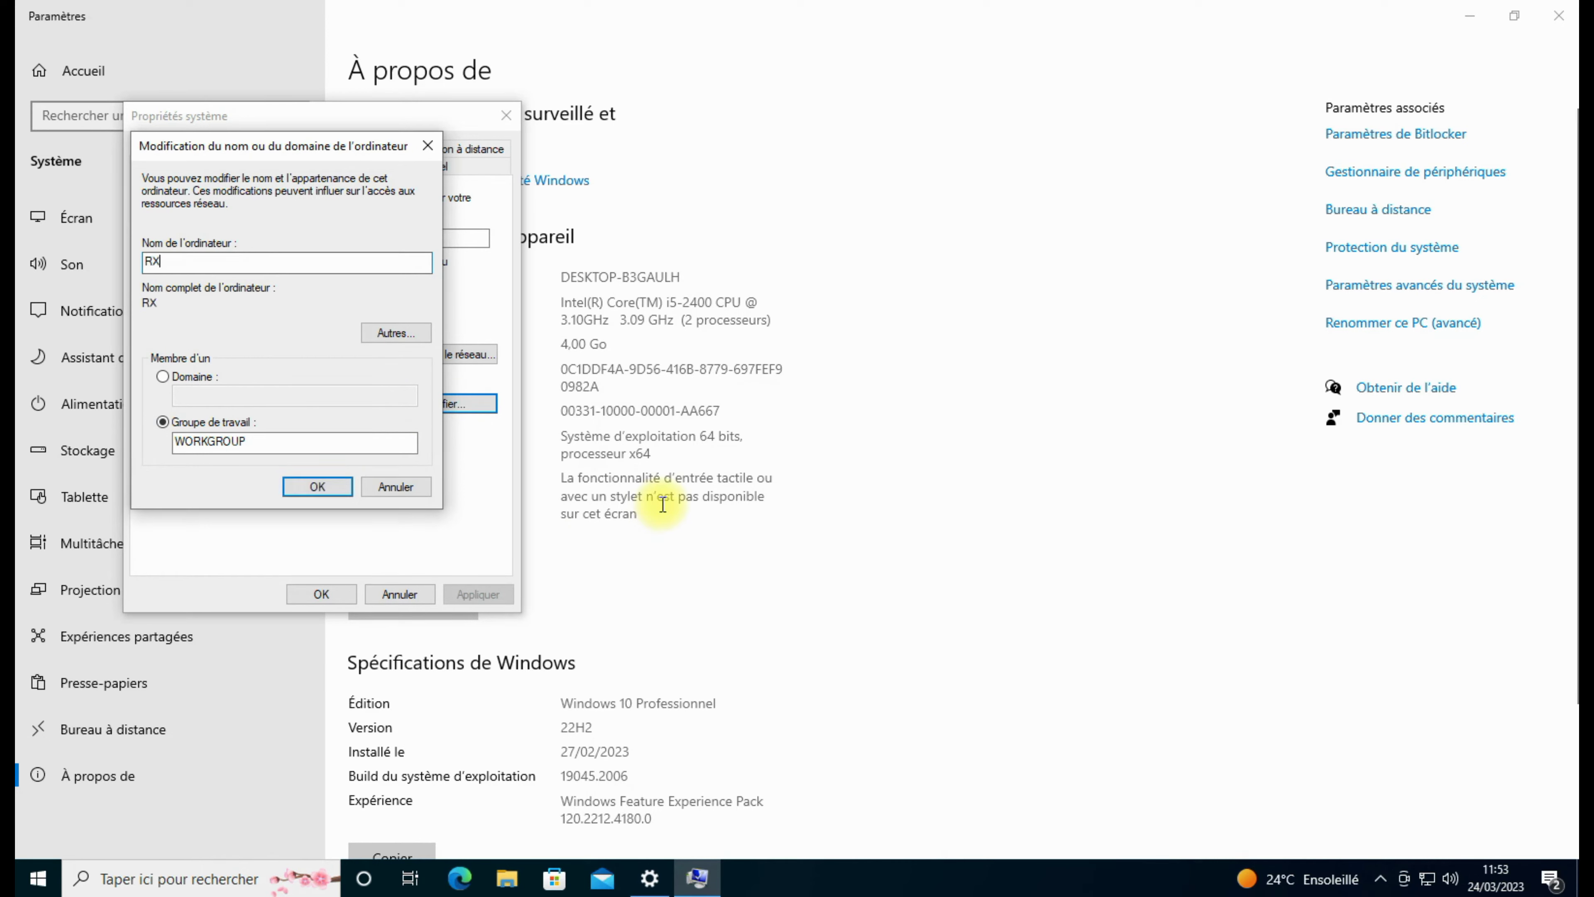
type("-0")
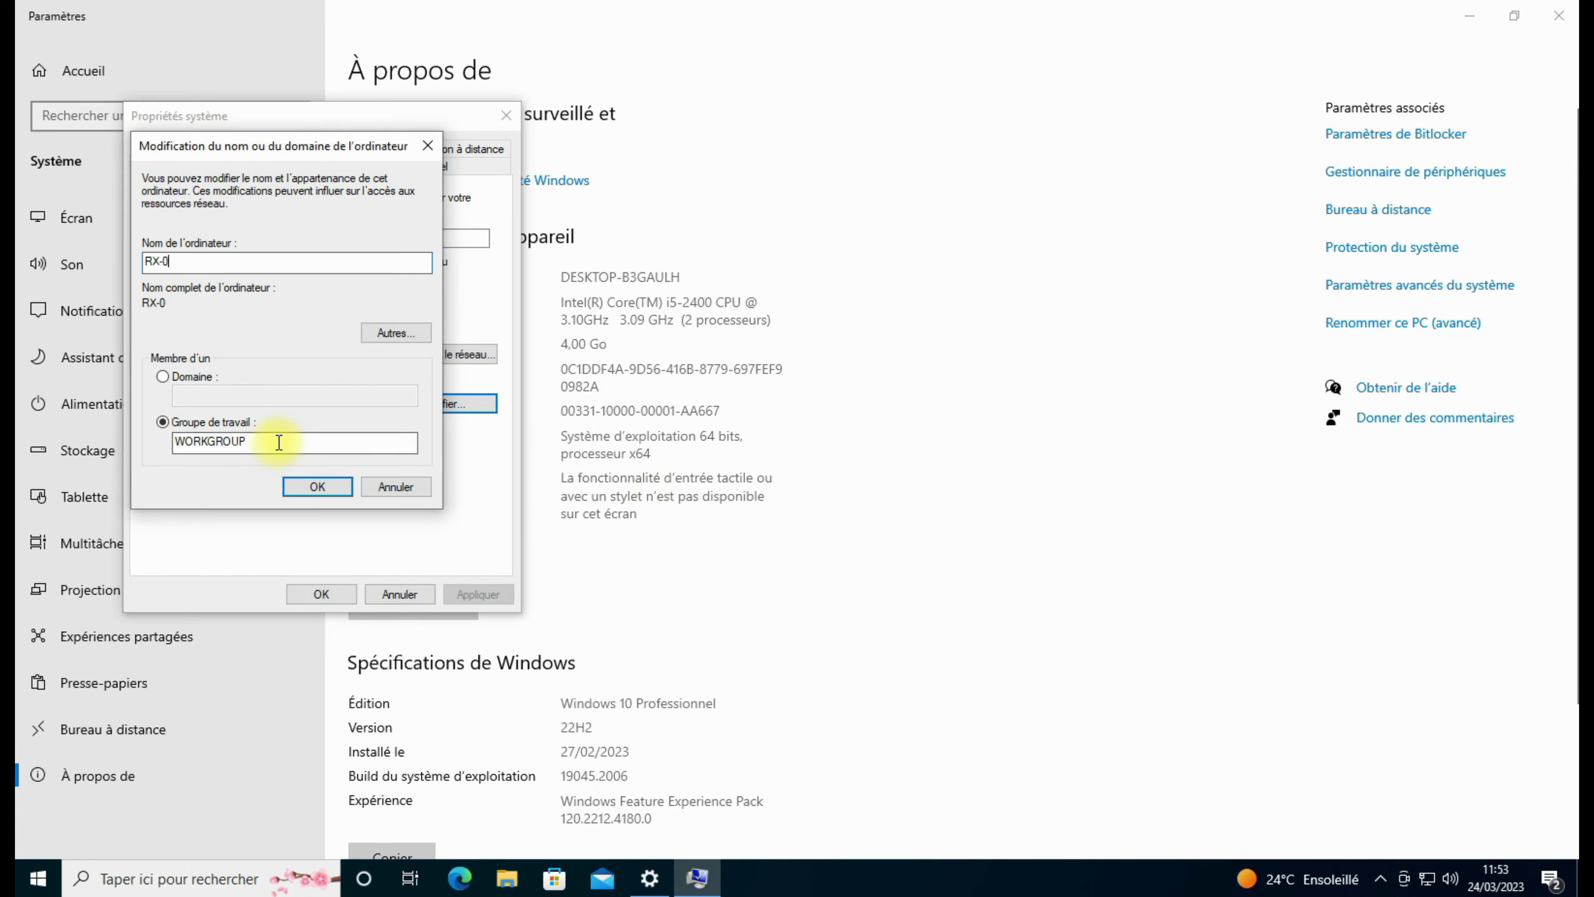
left_click(182, 381)
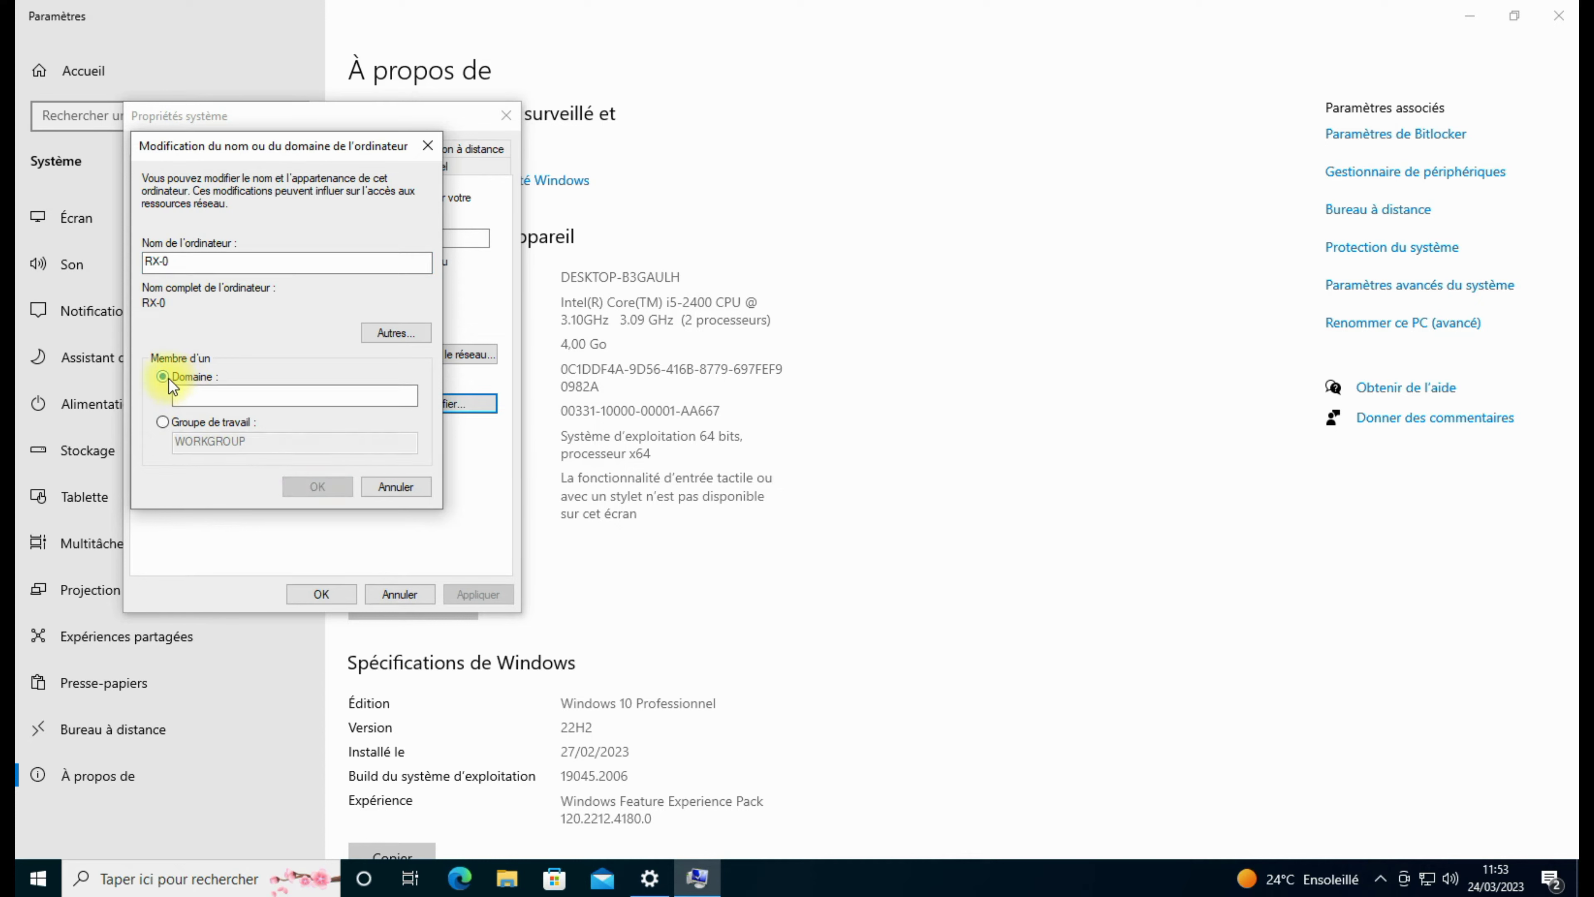
left_click(249, 397)
type("srv.clubti")
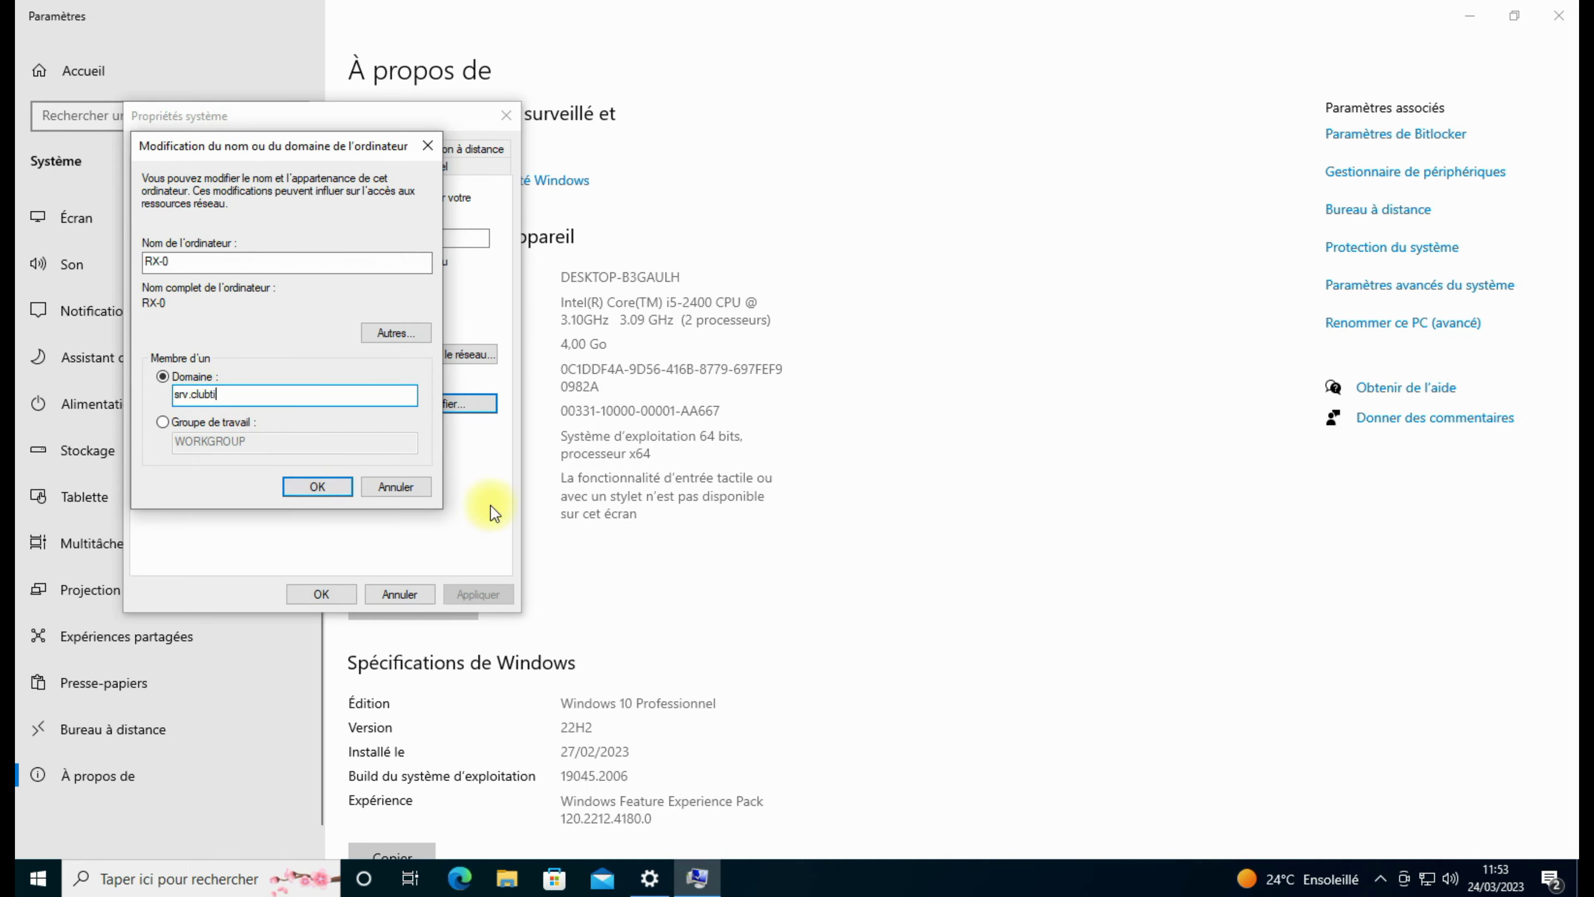
left_click(319, 487)
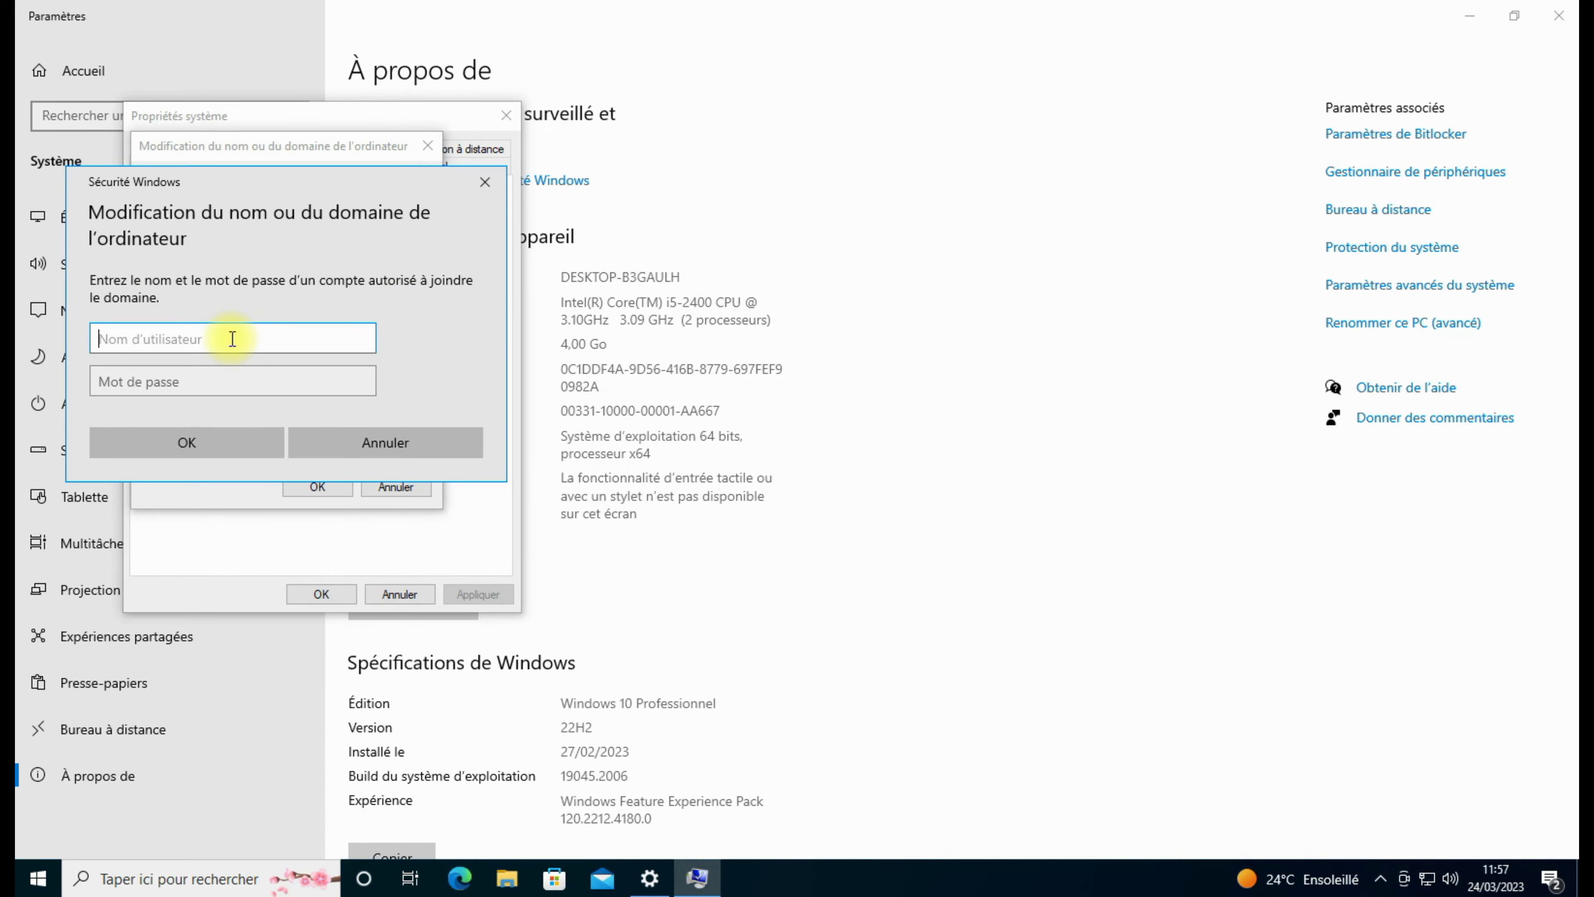
Step: Authorize the domain join with the domain administrator's user name and account password
type("ServerclubtiAdmin")
key("Tab")
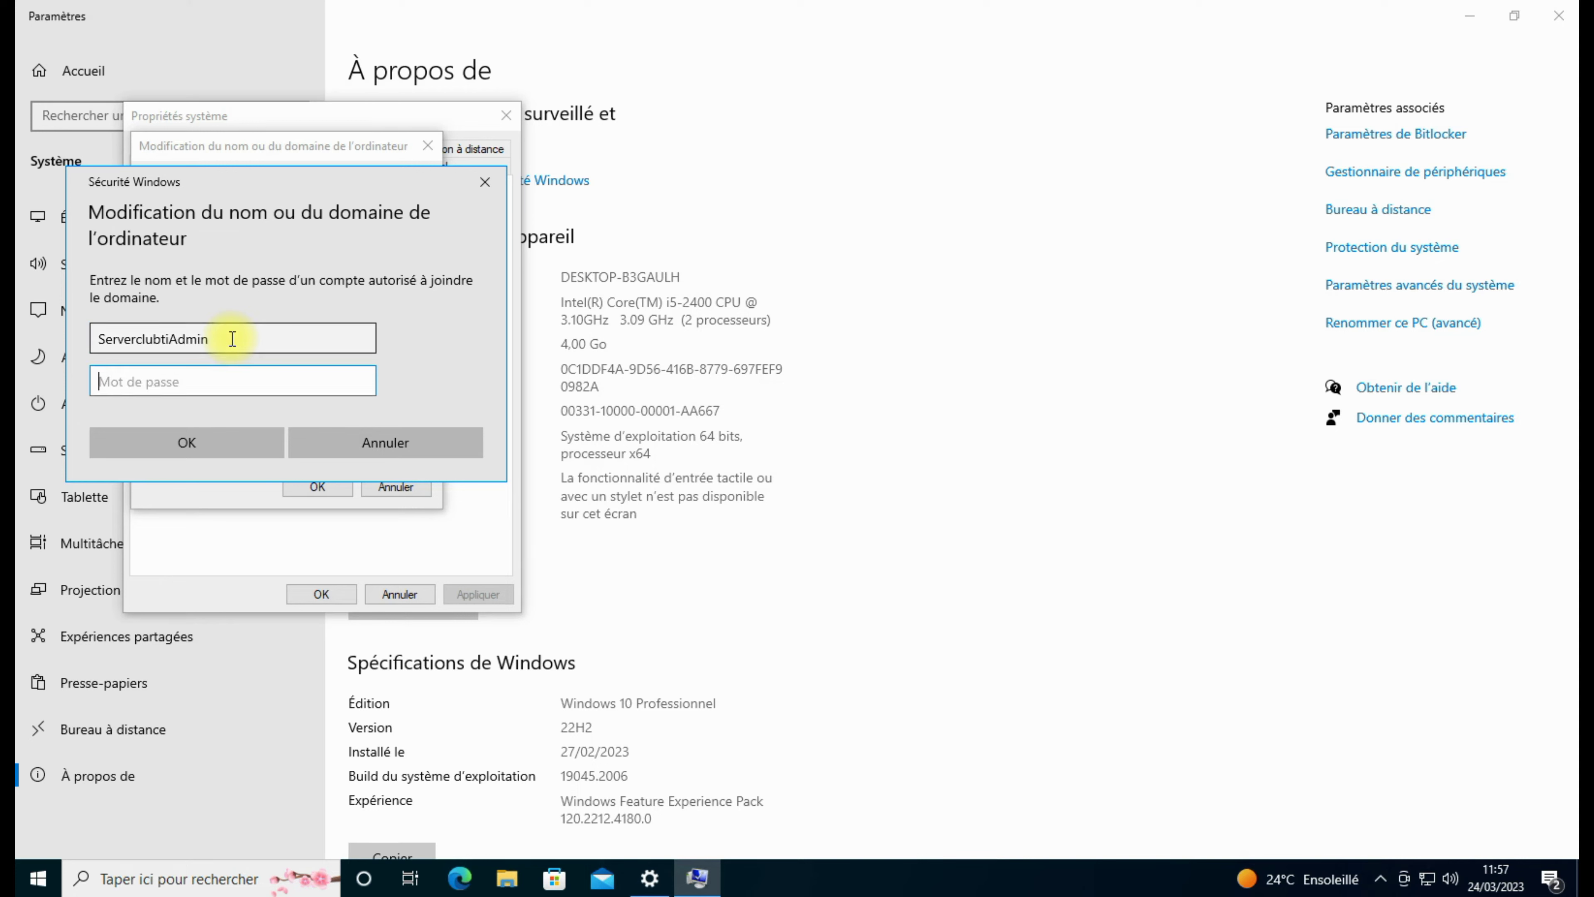
type("••")
key("BackSpace")
key("BackSpace")
type("••••••••")
key("Return")
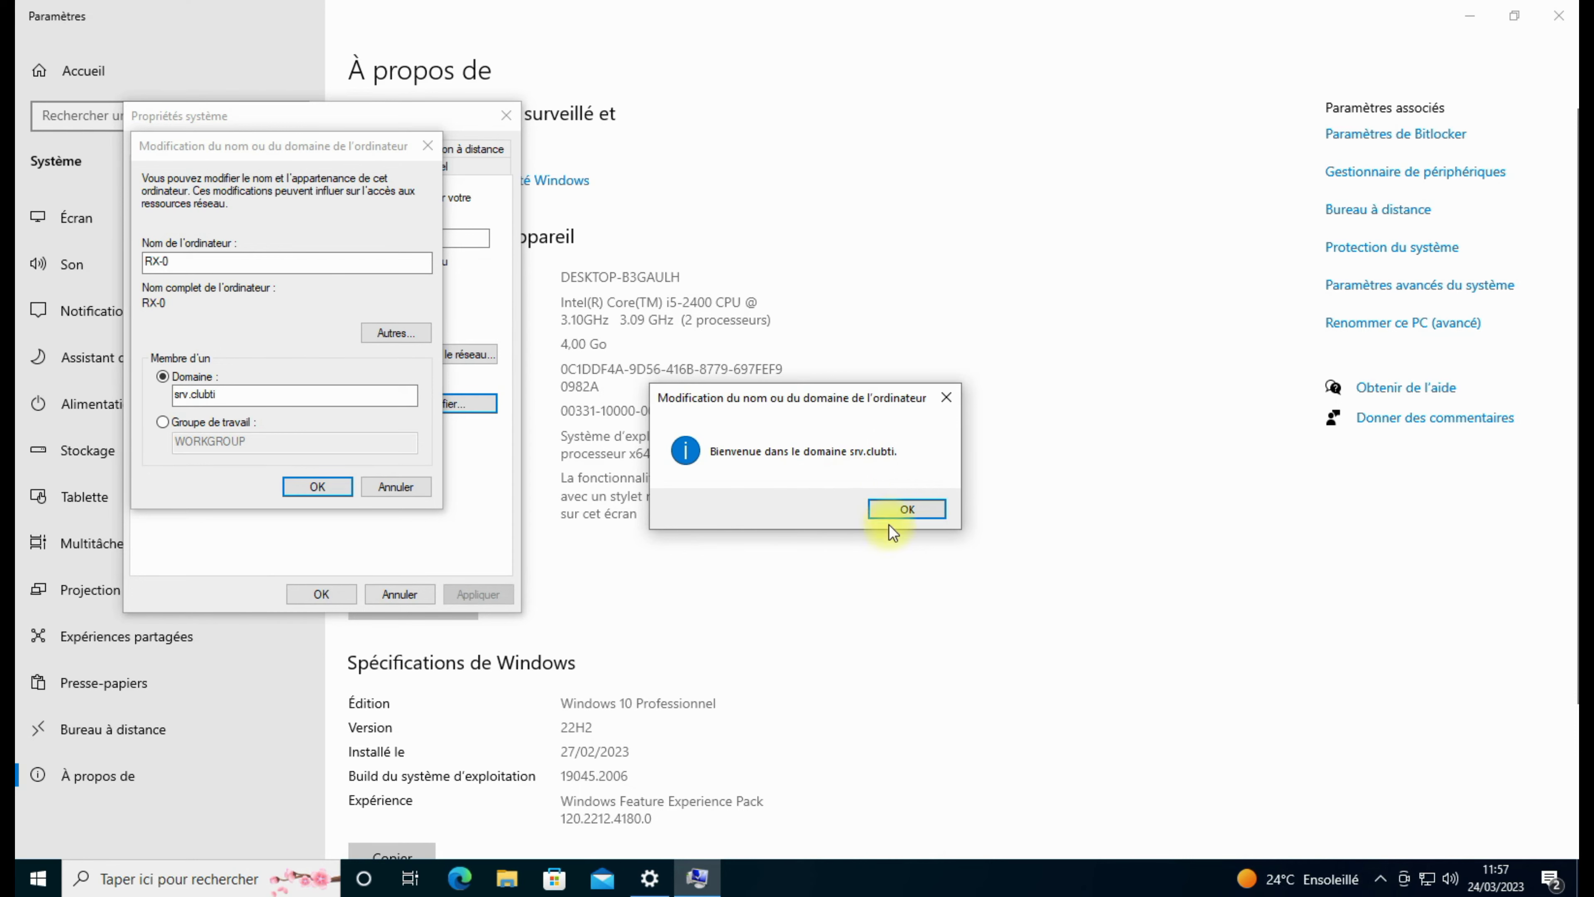
Step: Acknowledge the domain join messages, close the system properties and restart the computer immediately
left_click(909, 508)
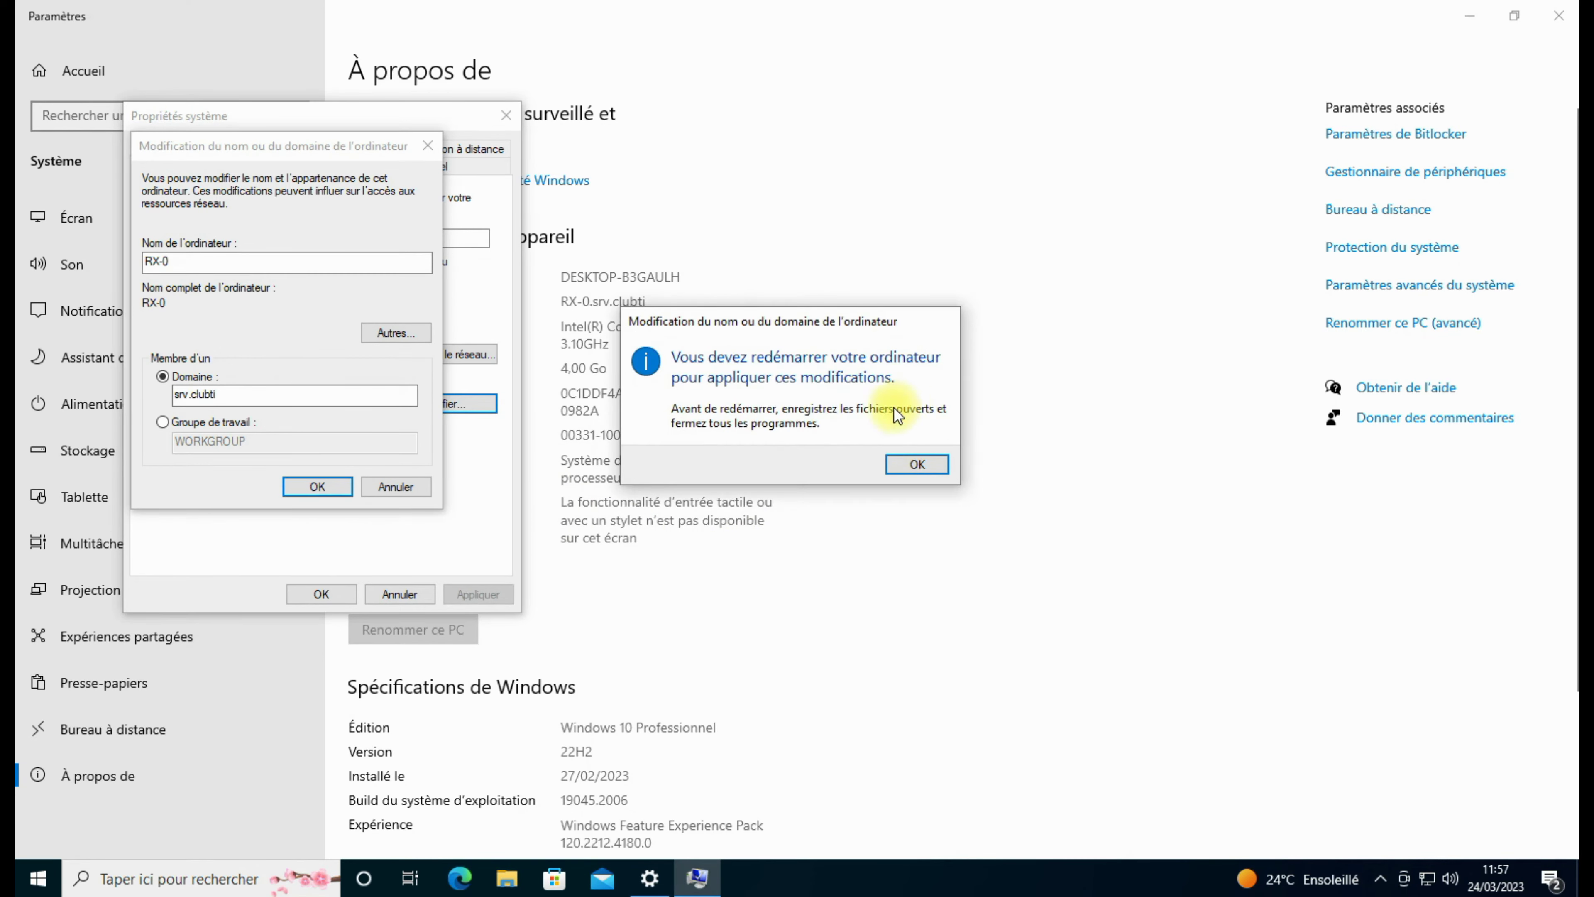
left_click(934, 475)
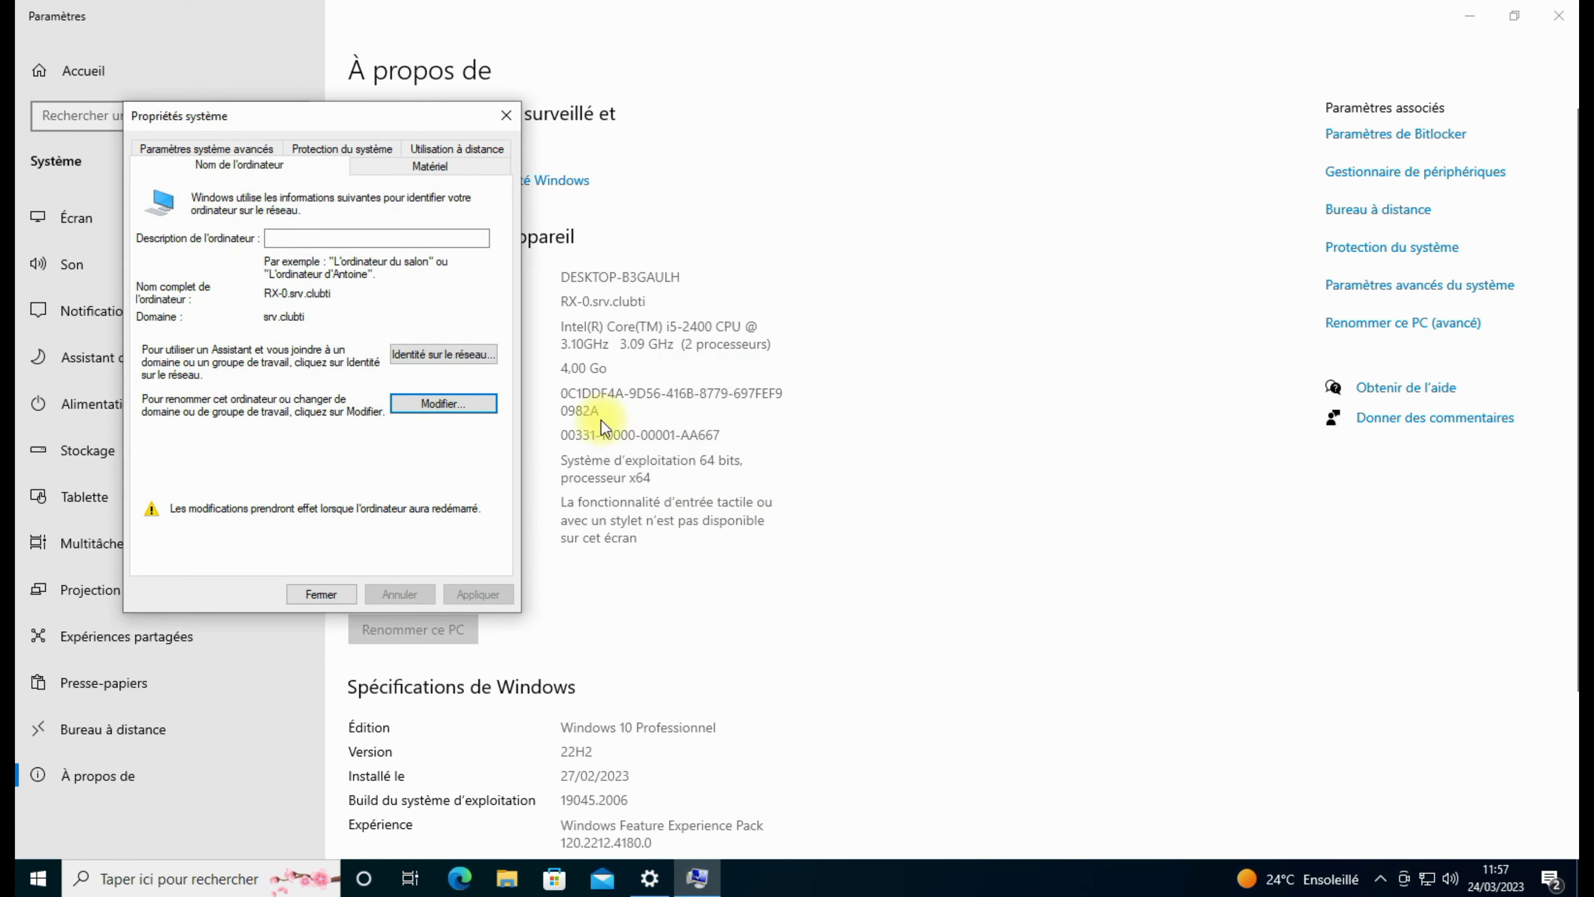
left_click(322, 594)
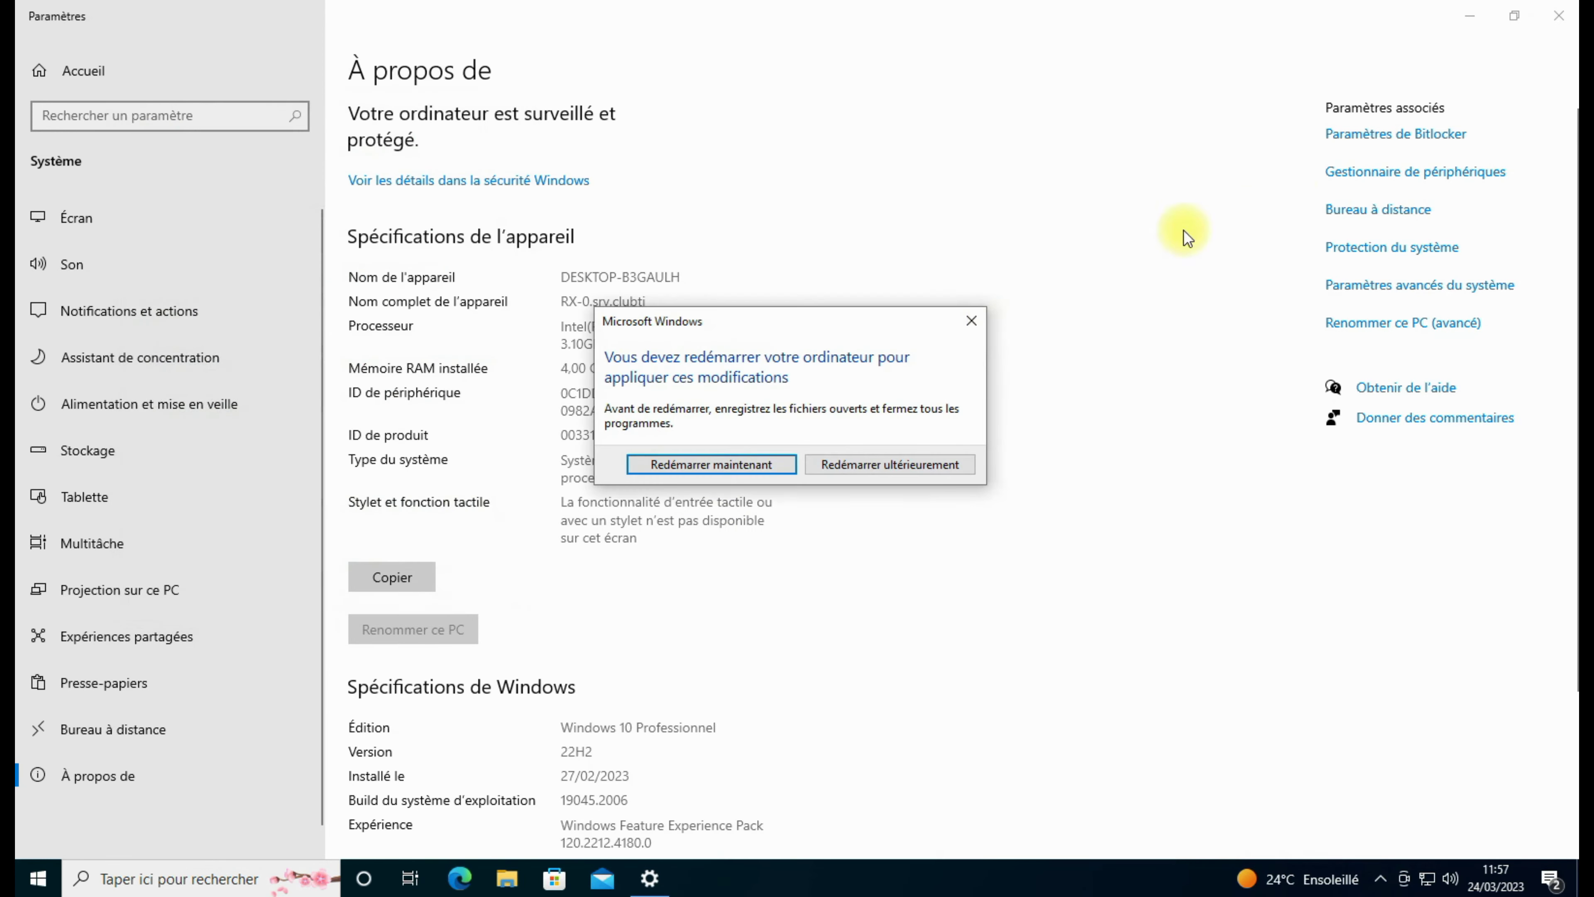
left_click(716, 472)
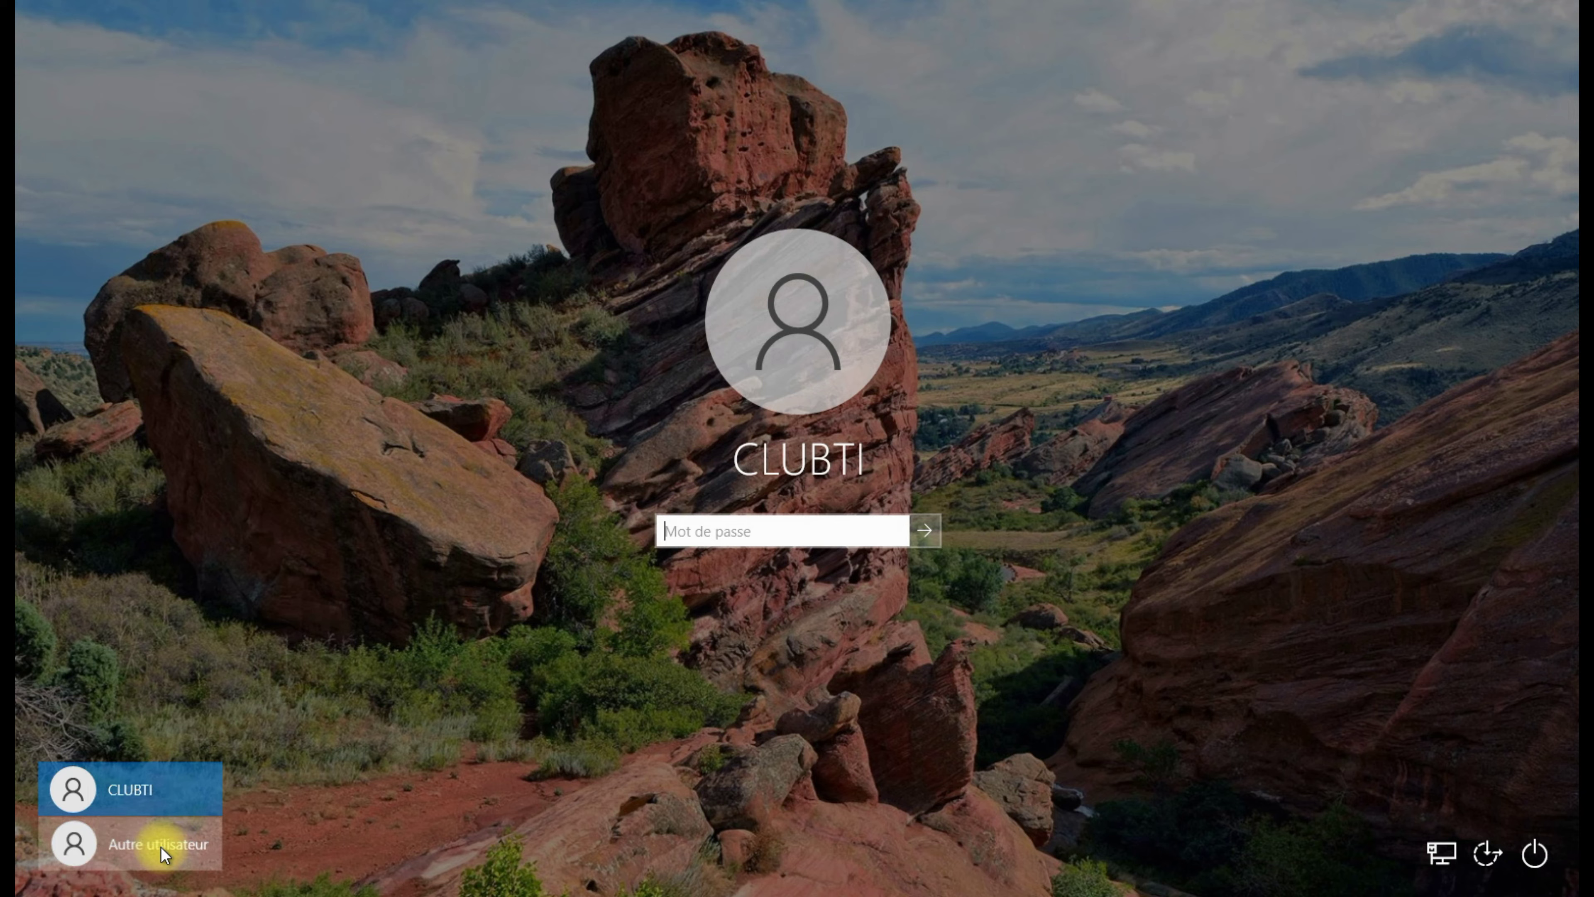
Step: Sign in as another user with the domain administrator's user name and account password
left_click(161, 854)
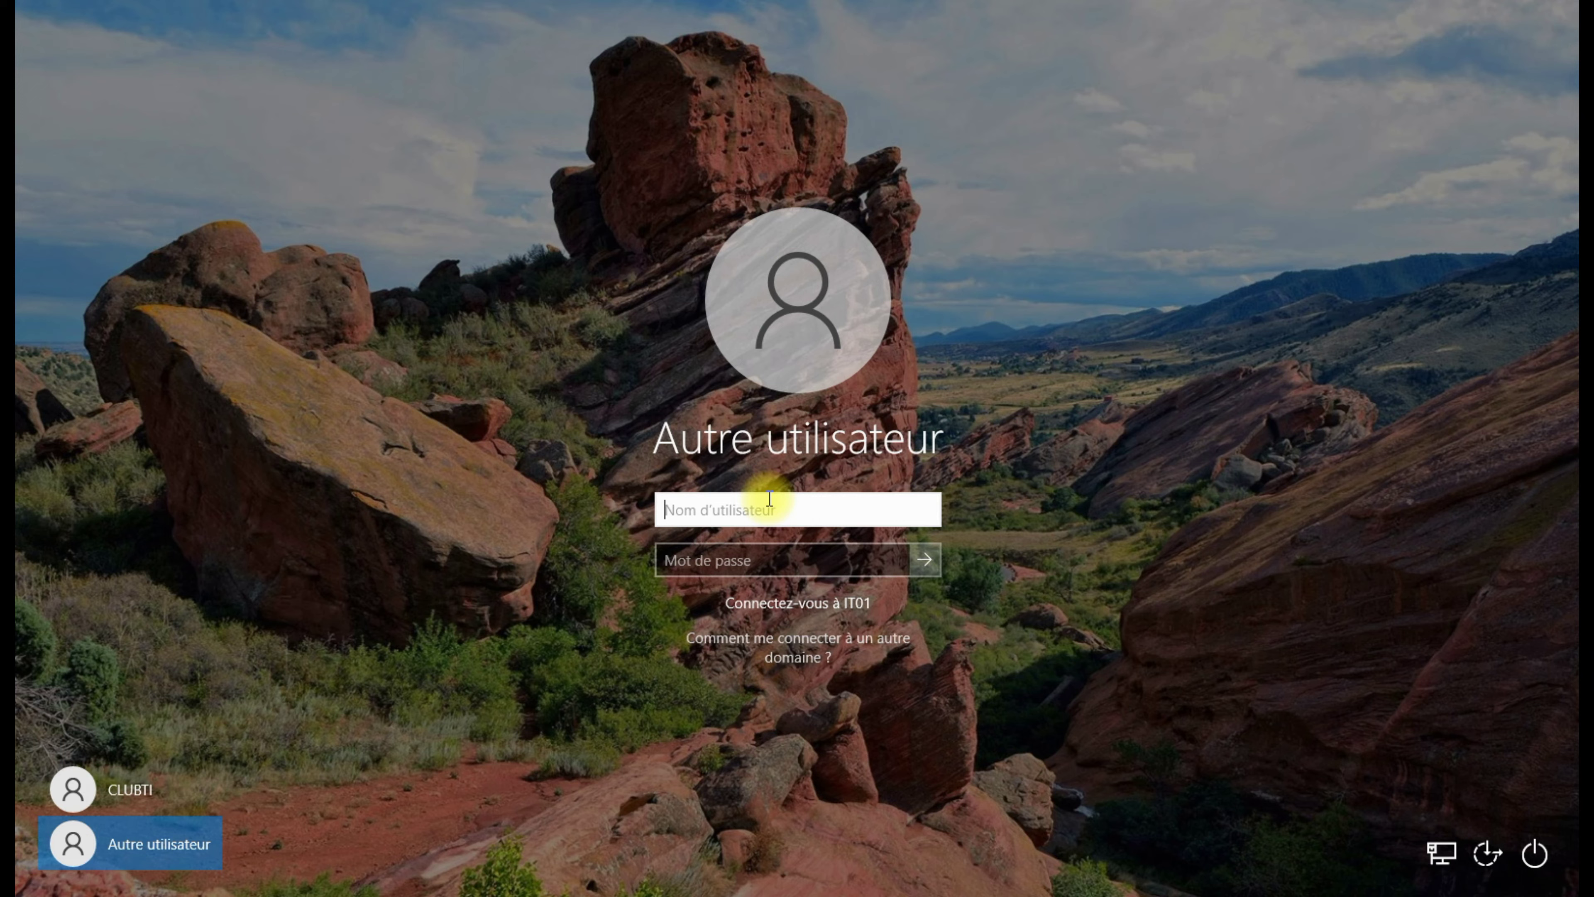
type("serverclubtiadmin")
key("Tab")
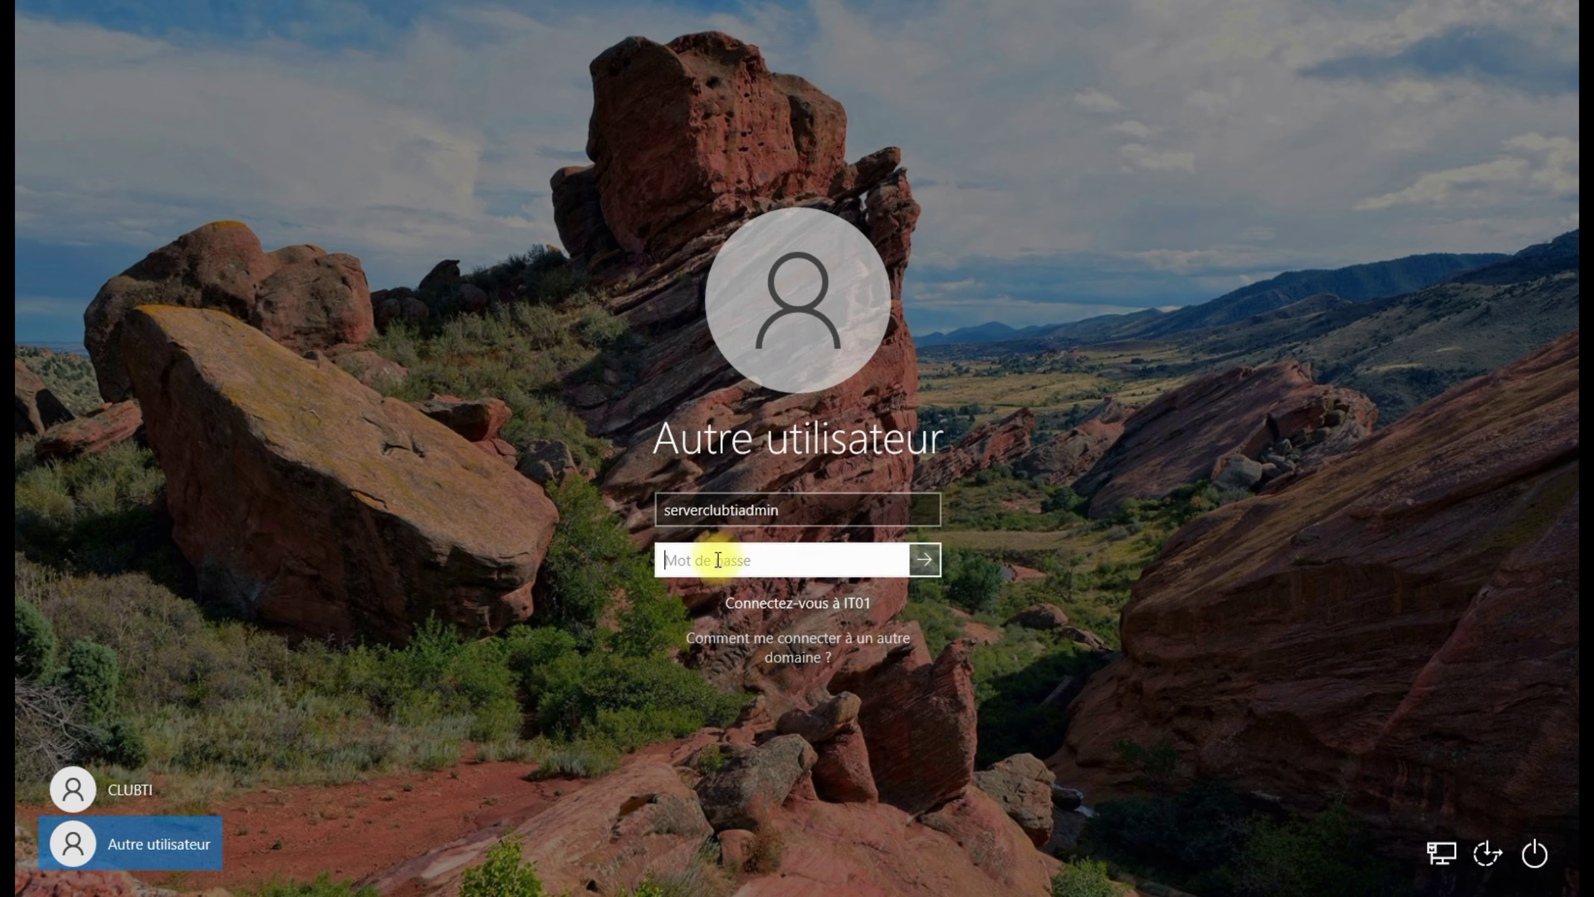
type("*********")
key("Return")
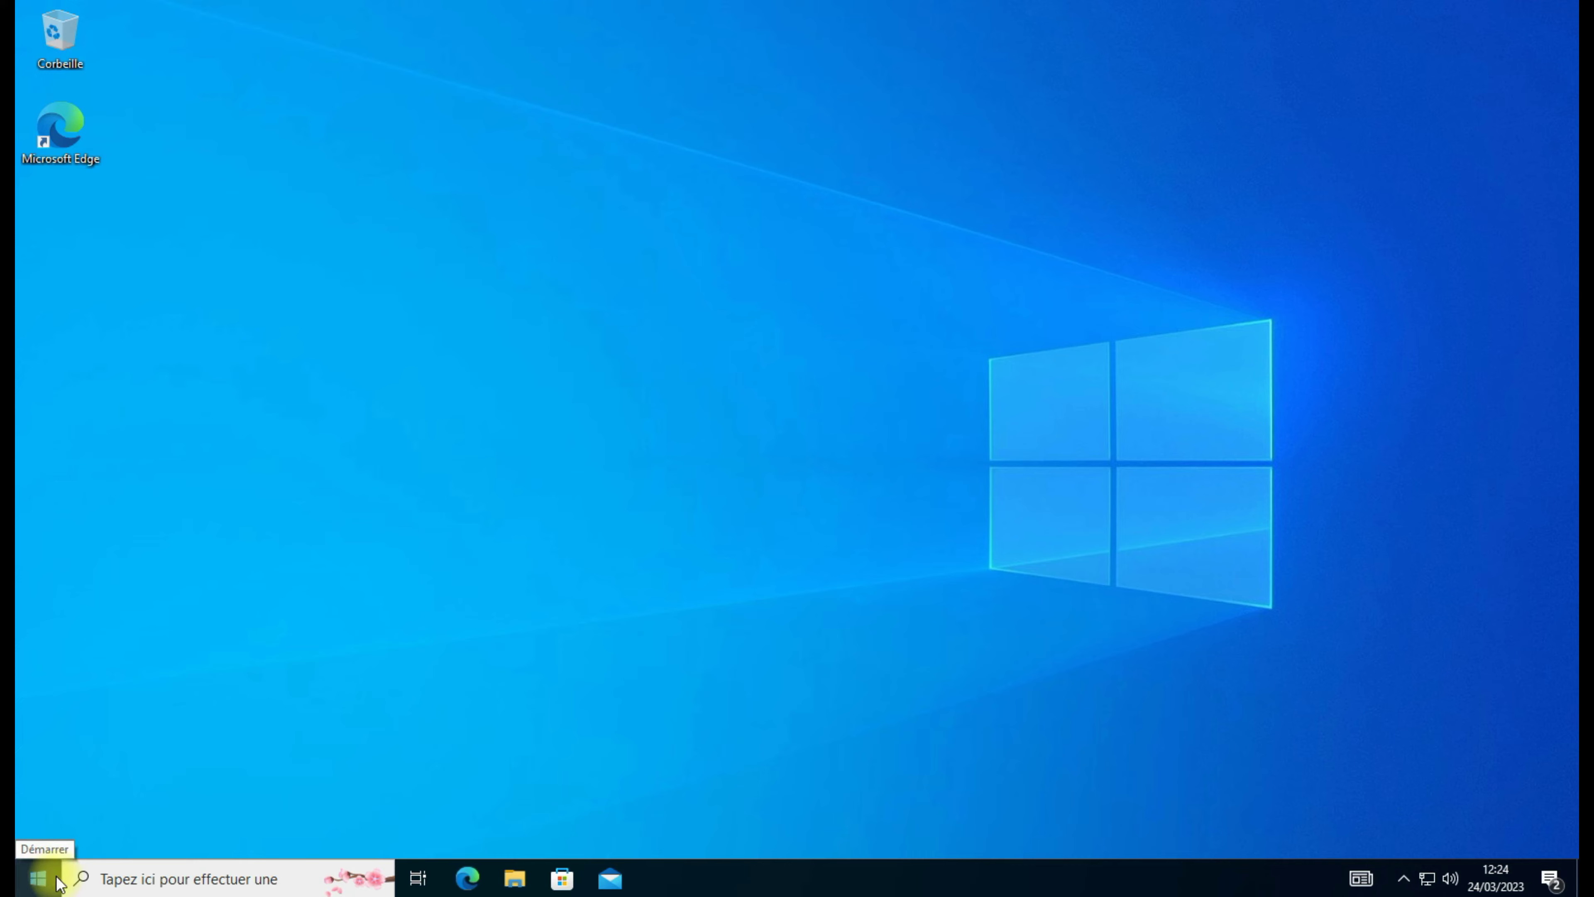
Step: Check which account is signed in through the Start menu's account options, then close them
left_click(39, 879)
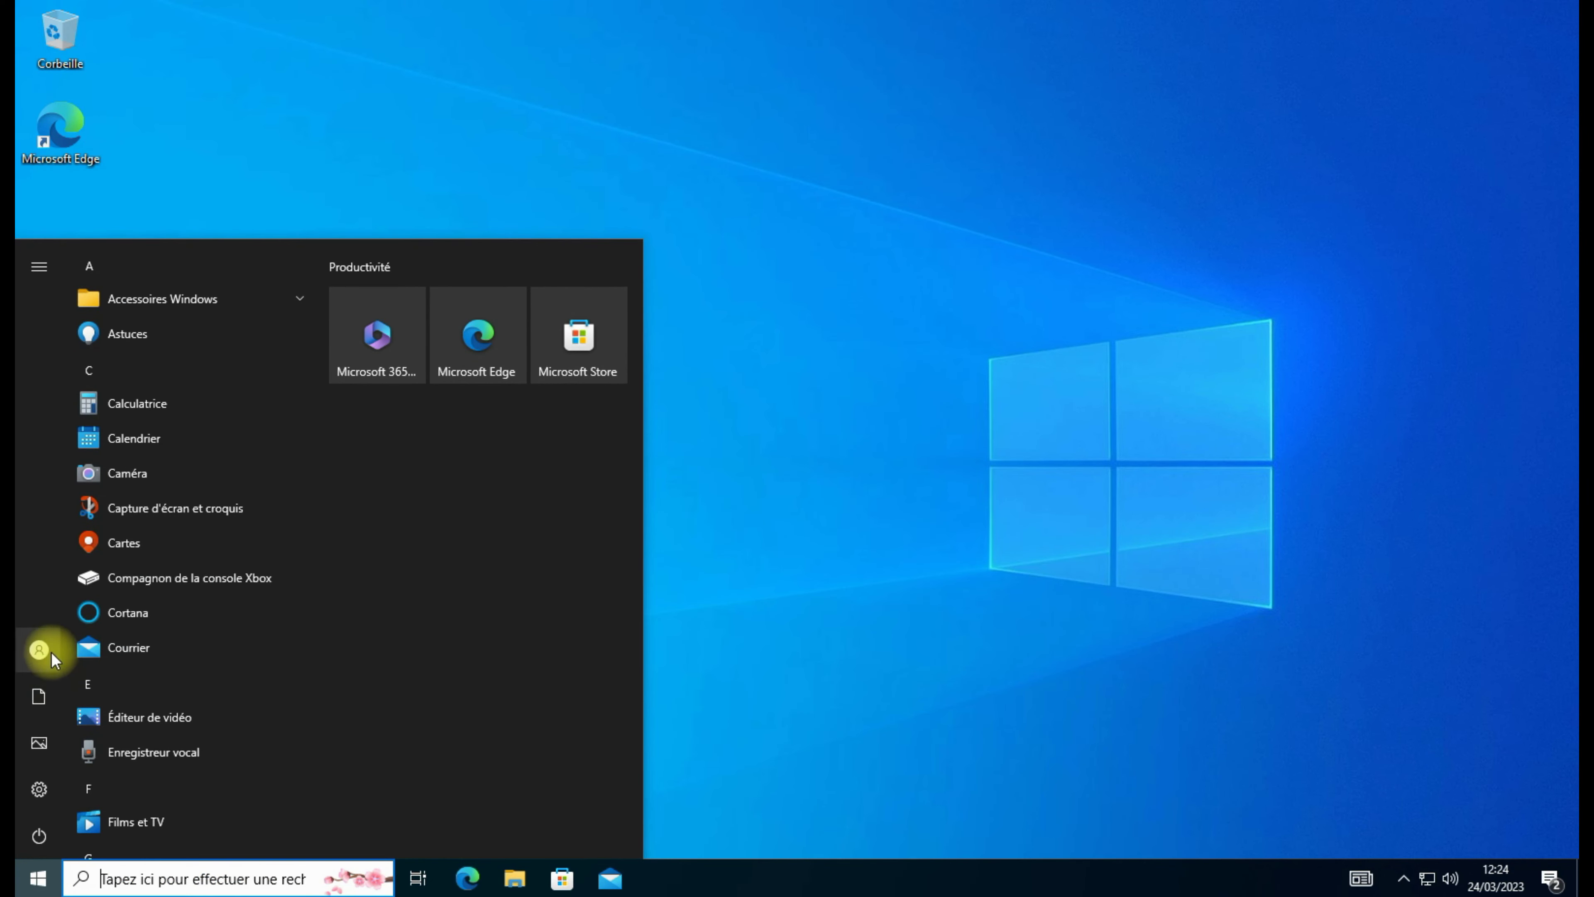
left_click(40, 657)
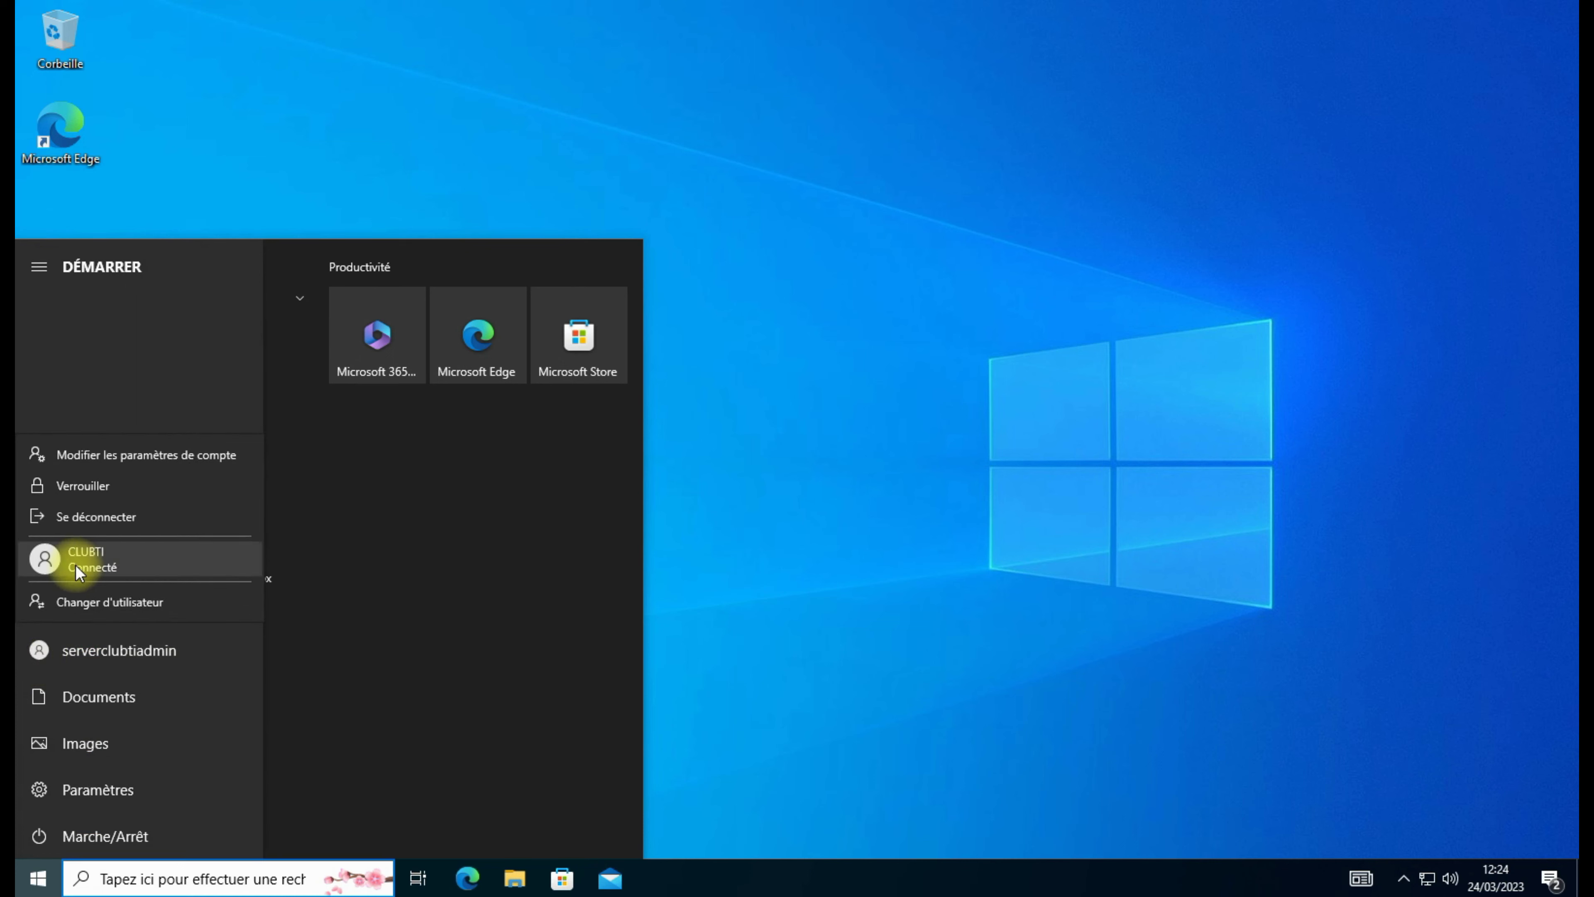
left_click(106, 647)
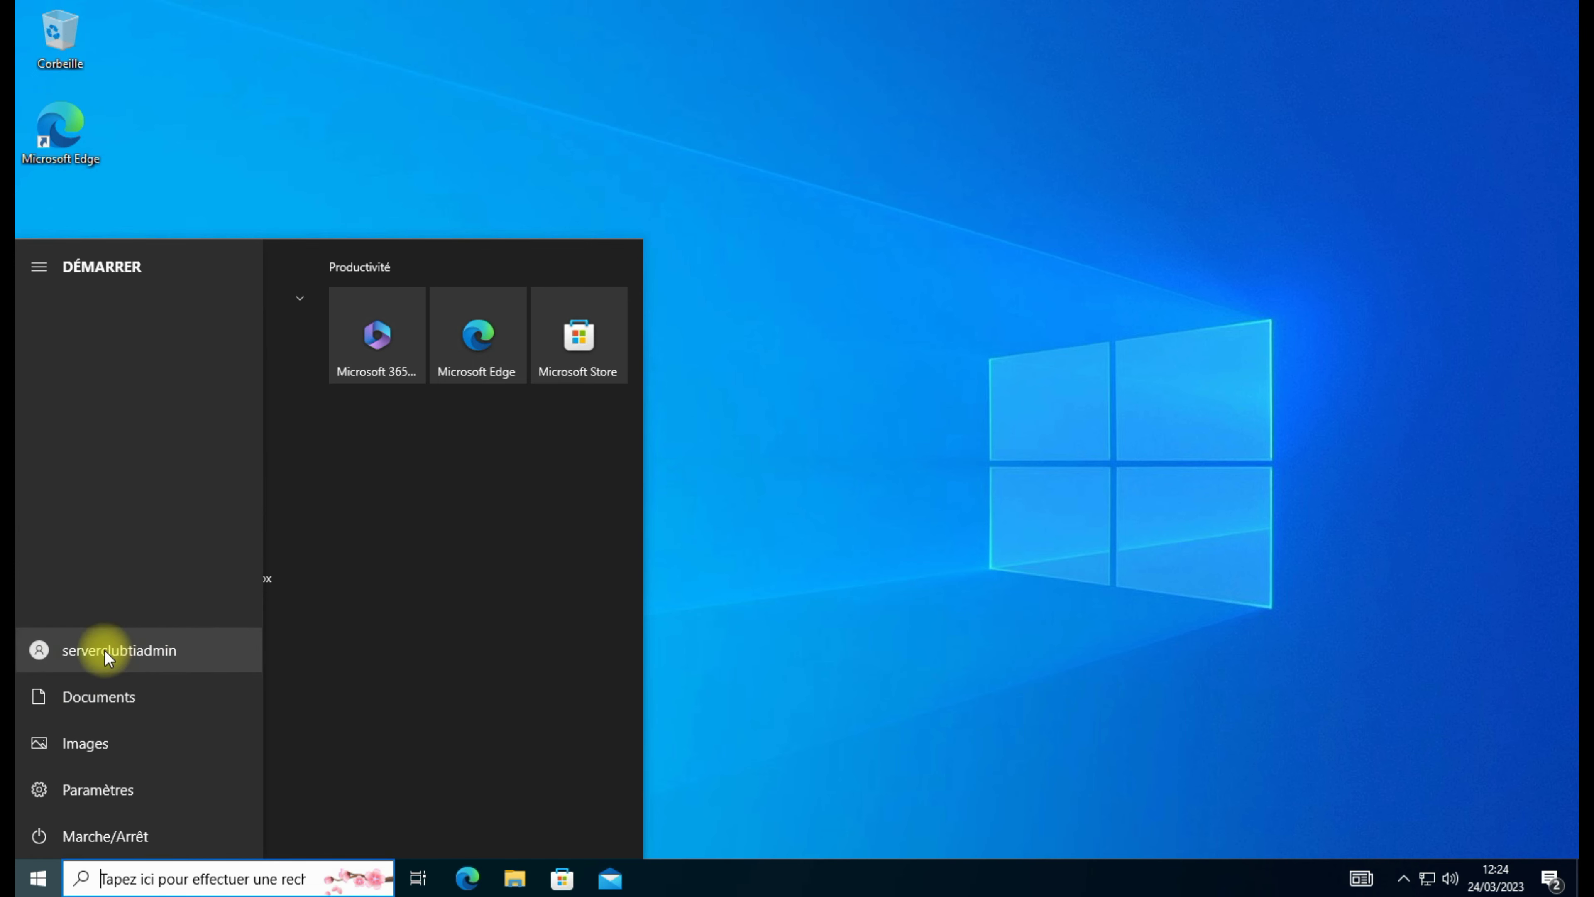
left_click(105, 650)
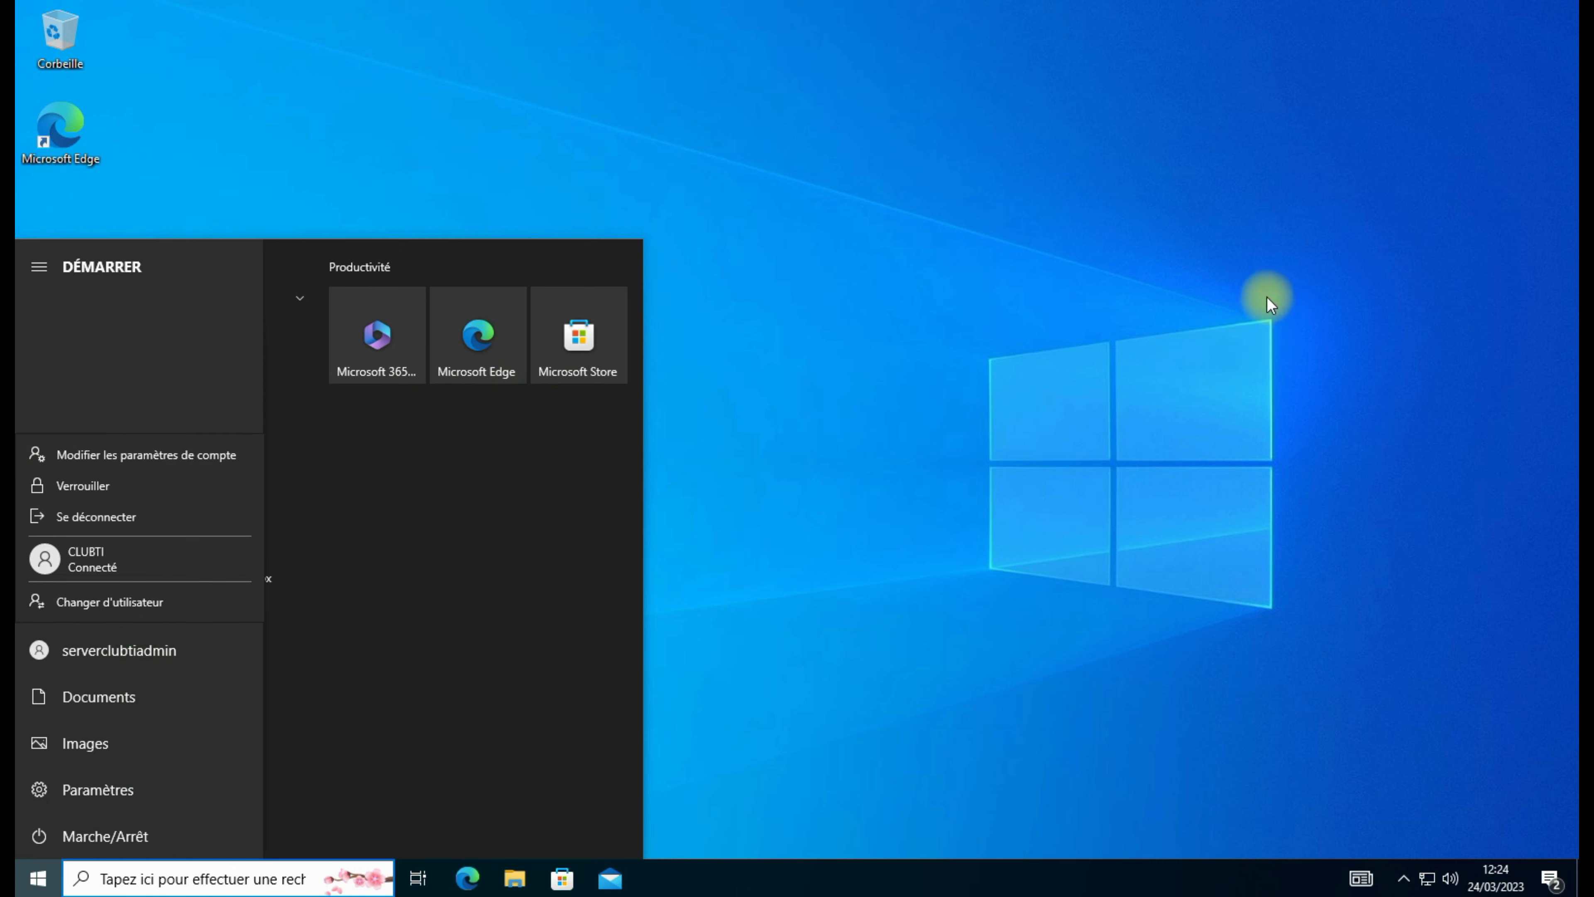
key("Escape")
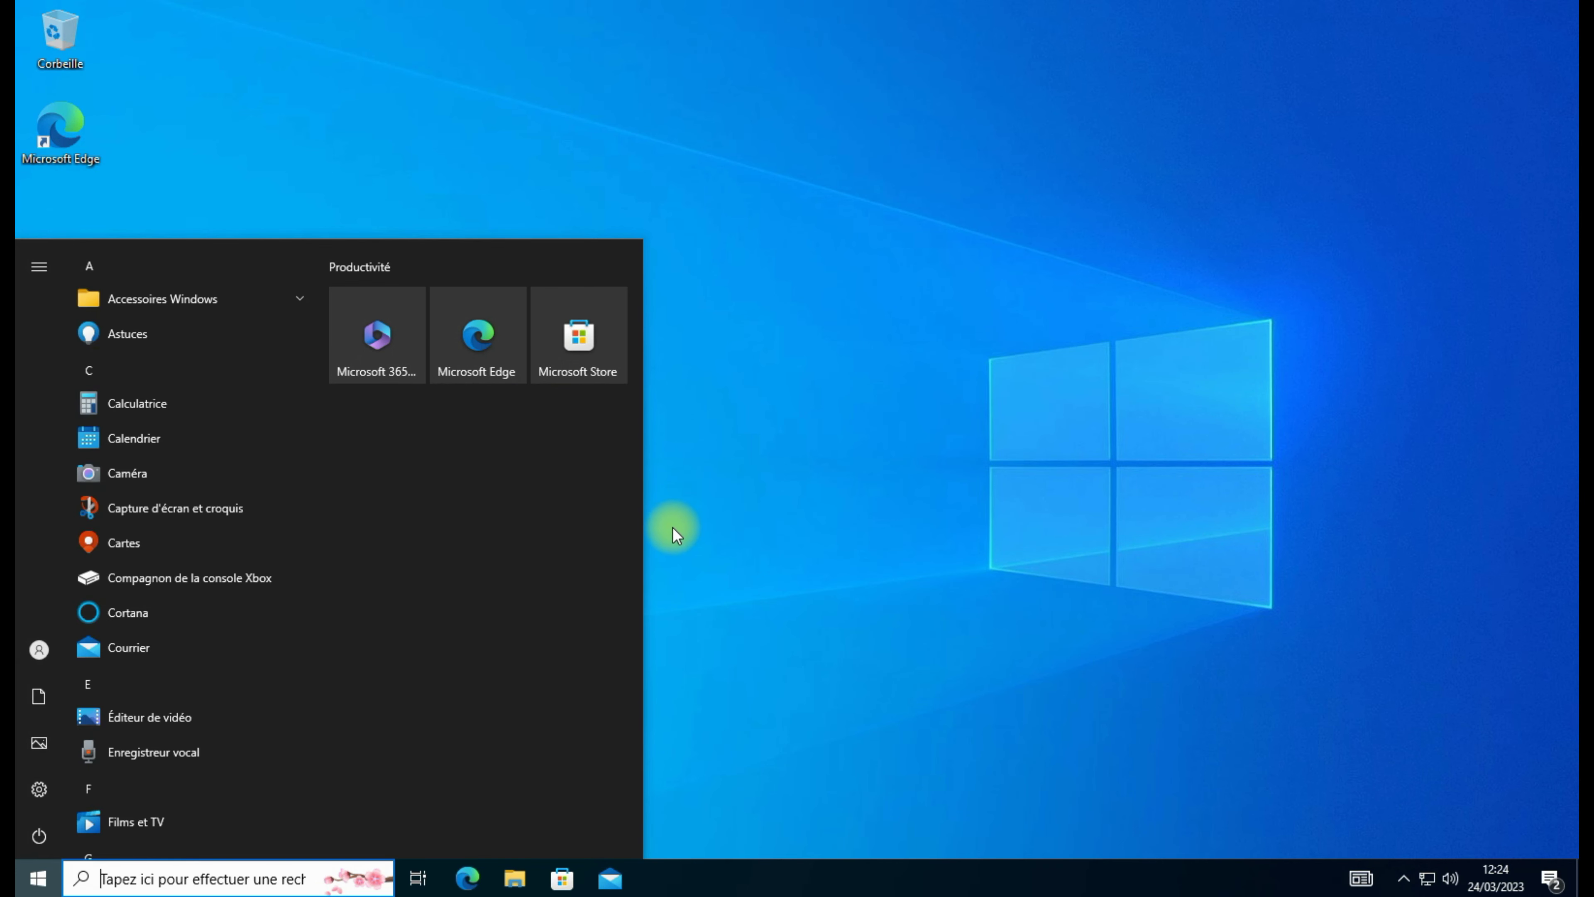